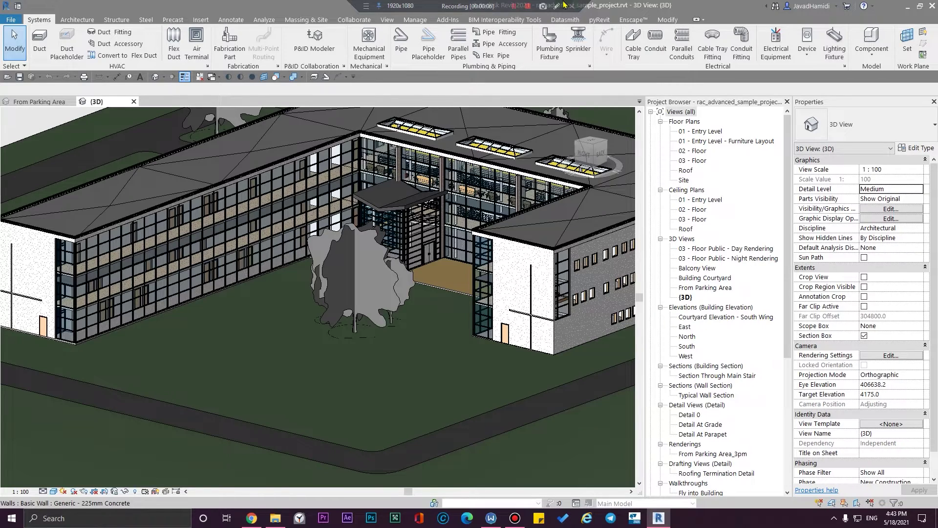
Examine the whole building and its surrounding topography in the 3D view
{"action": "scroll", "coordinate": [491, 238], "scroll_direction": "down", "scroll_amount": 6}
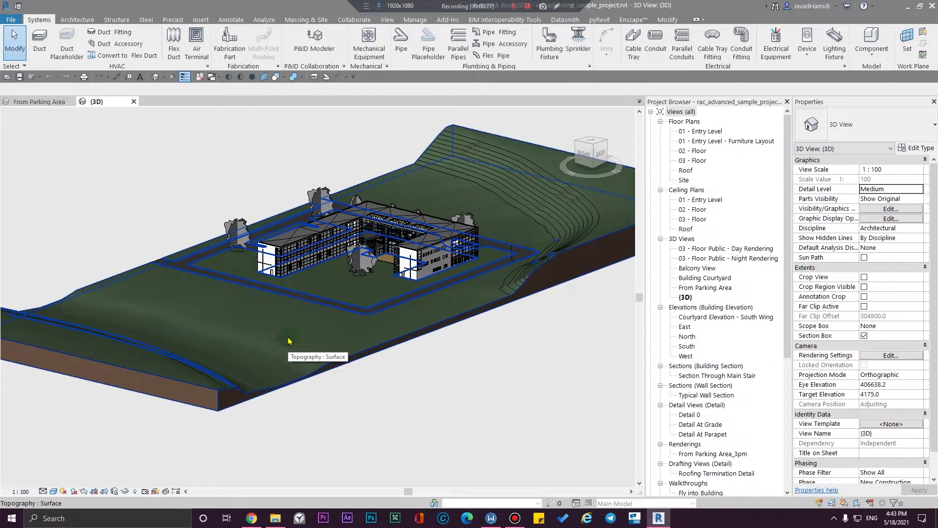
{"action": "scroll", "coordinate": [392, 405], "scroll_direction": "down", "scroll_amount": 3}
{"action": "middle_click_drag", "start_coordinate": [419, 432], "coordinate": [479, 448]}
{"action": "scroll", "coordinate": [455, 310], "scroll_direction": "up", "scroll_amount": 3}
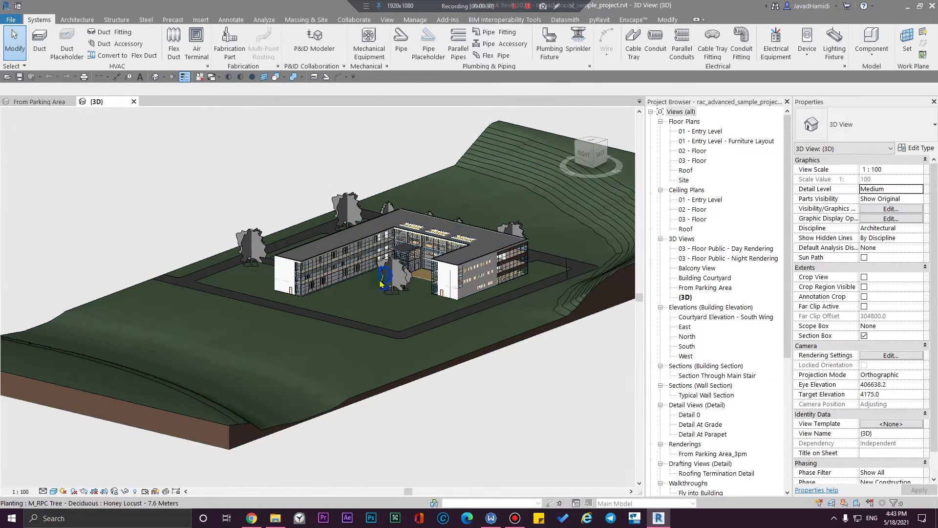
{"action": "scroll", "coordinate": [397, 279], "scroll_direction": "down", "scroll_amount": 3}
{"action": "middle_click_drag", "start_coordinate": [467, 361], "coordinate": [473, 389]}
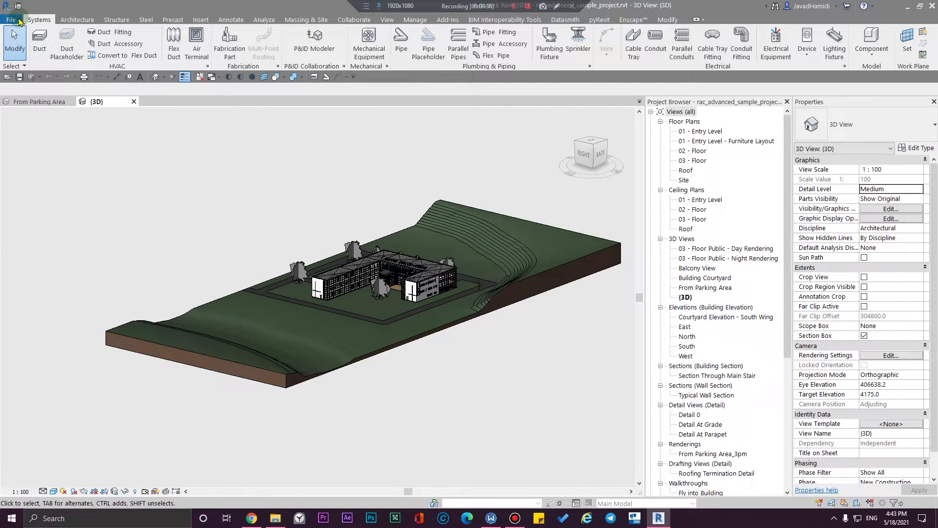
Save the project to the Desktop as rac_advanced_sample_project.rvt and close Revit
{"action": "left_click", "coordinate": [12, 20]}
{"action": "mouse_move", "coordinate": [53, 136]}
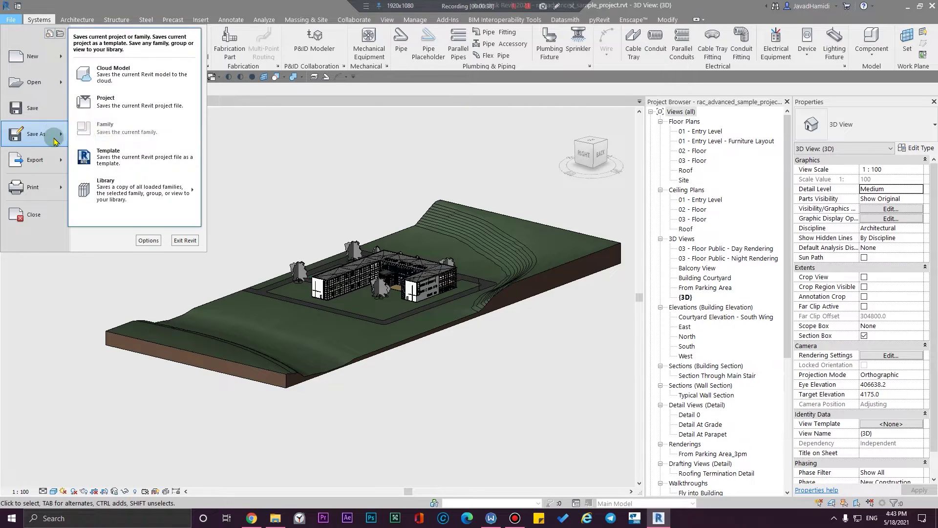
{"action": "left_click", "coordinate": [154, 108]}
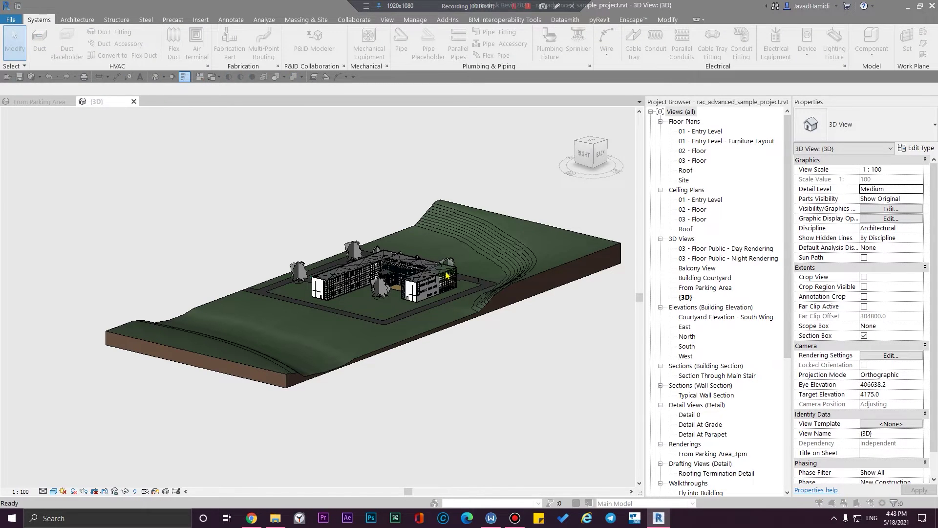
{"action": "scroll", "coordinate": [351, 184], "scroll_direction": "down", "scroll_amount": 6}
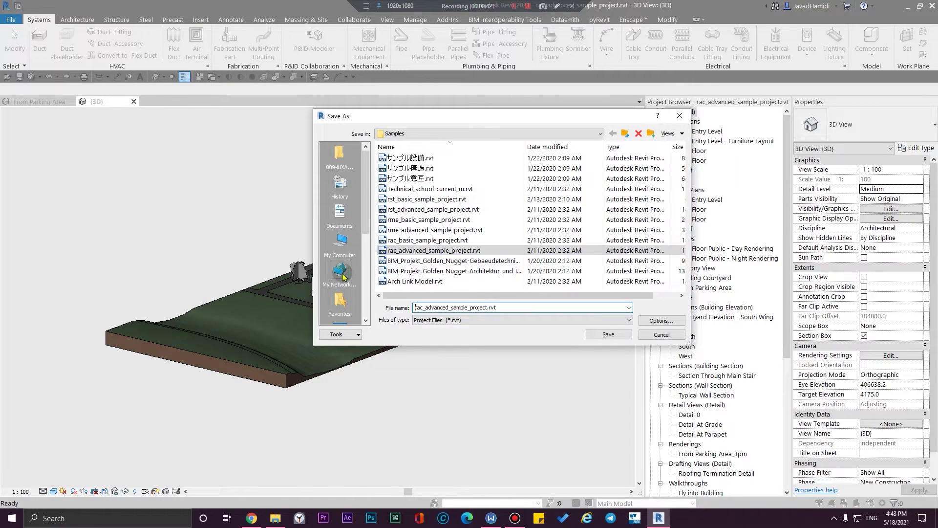
{"action": "left_click", "coordinate": [338, 156]}
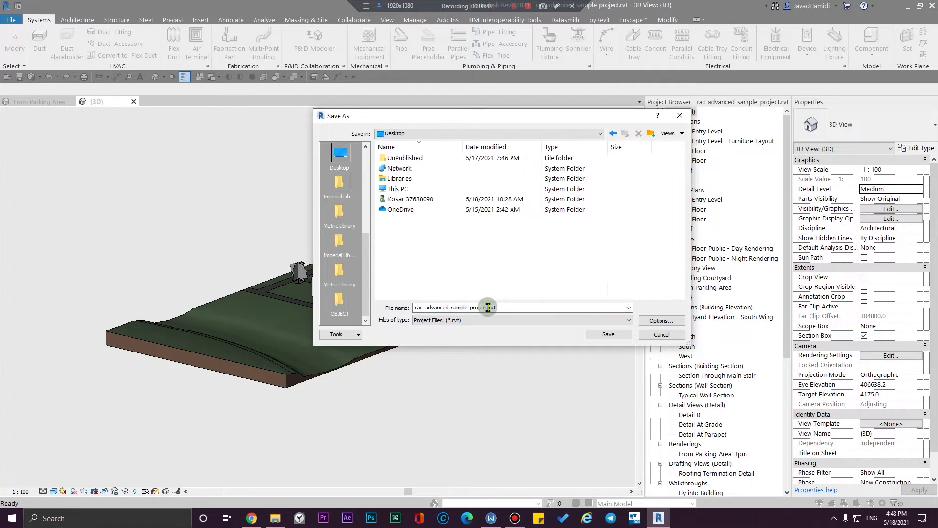
{"action": "left_click", "coordinate": [609, 334]}
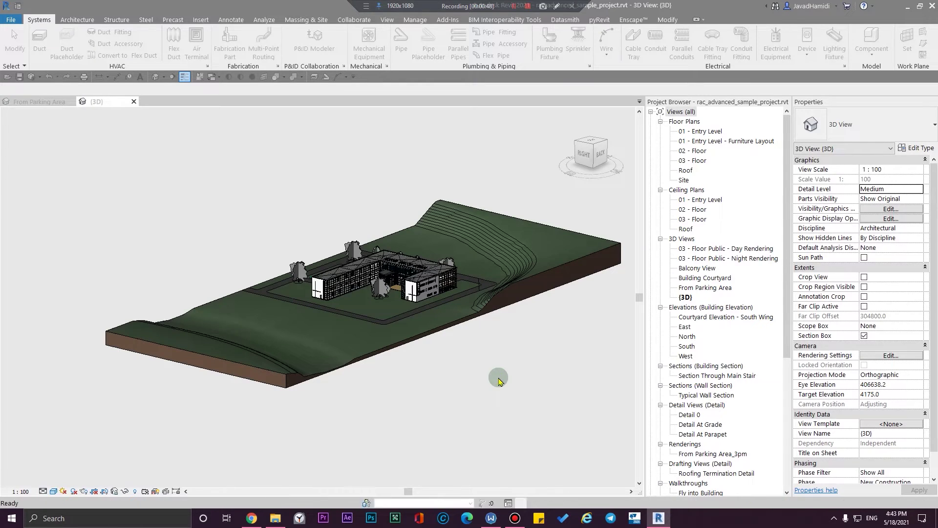
{"action": "left_click", "coordinate": [932, 7]}
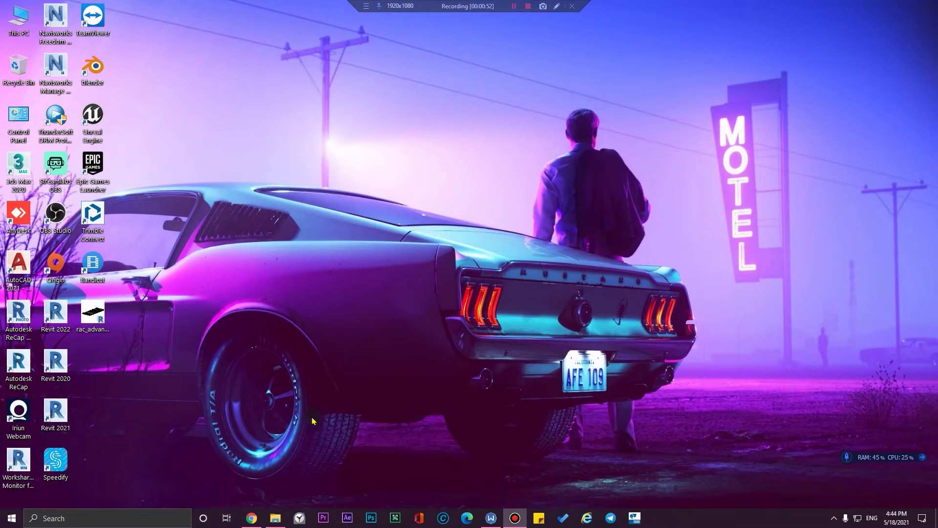
Open a new Chrome window and search the web for "a360 viewer"
{"action": "mouse_move", "coordinate": [275, 524]}
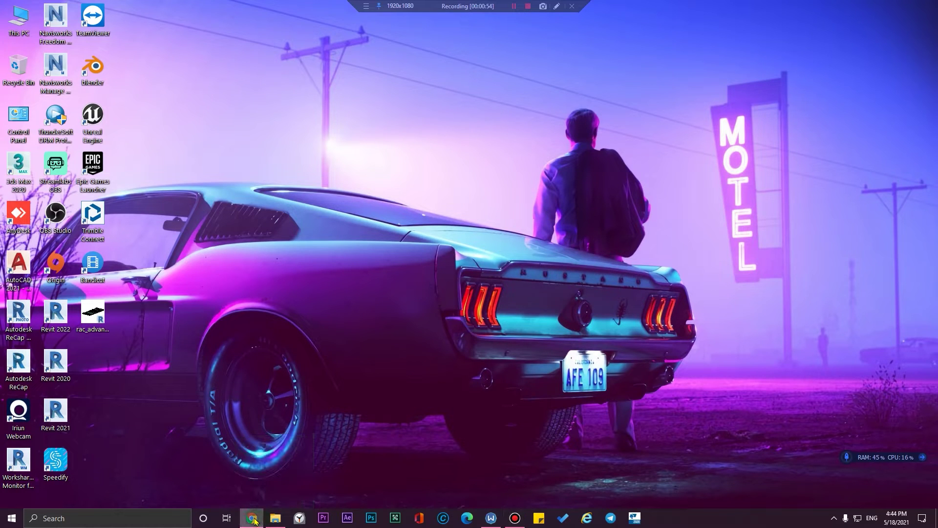
{"action": "right_click", "coordinate": [252, 518]}
{"action": "left_click", "coordinate": [246, 468]}
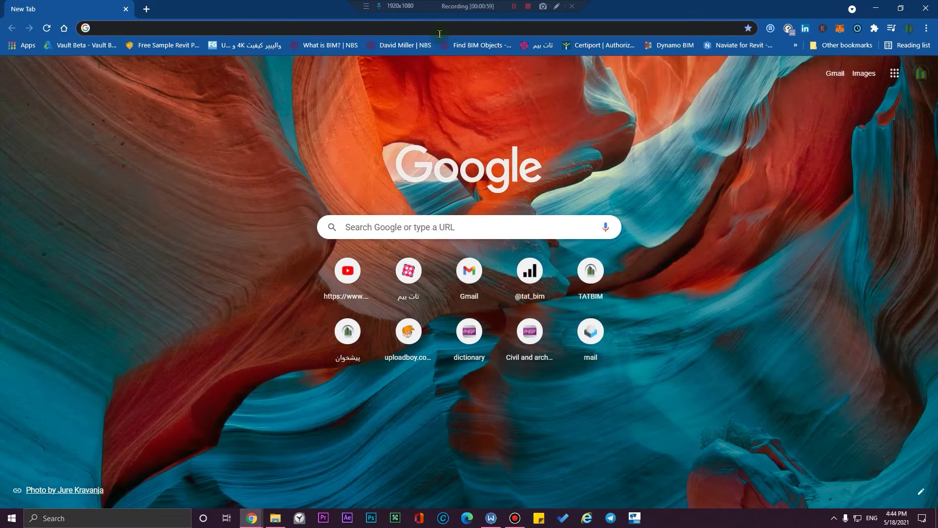
{"action": "left_click", "coordinate": [440, 33]}
{"action": "type", "text": "a"}
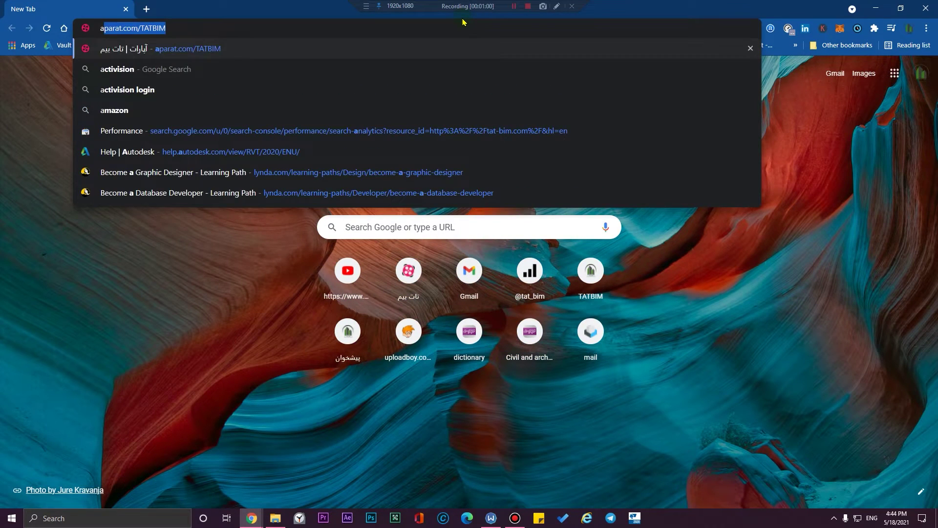
{"action": "type", "text": "360 v"}
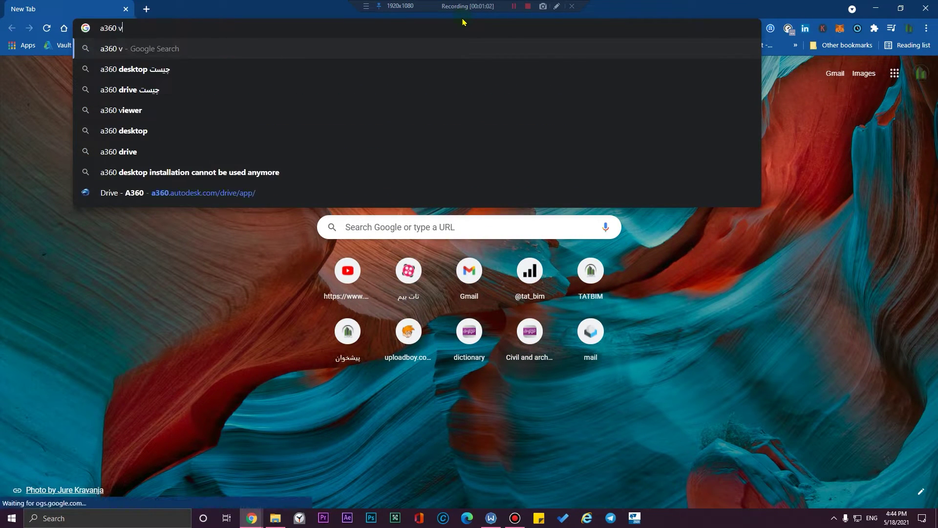
{"action": "type", "text": "iewr"}
{"action": "key", "text": "Return"}
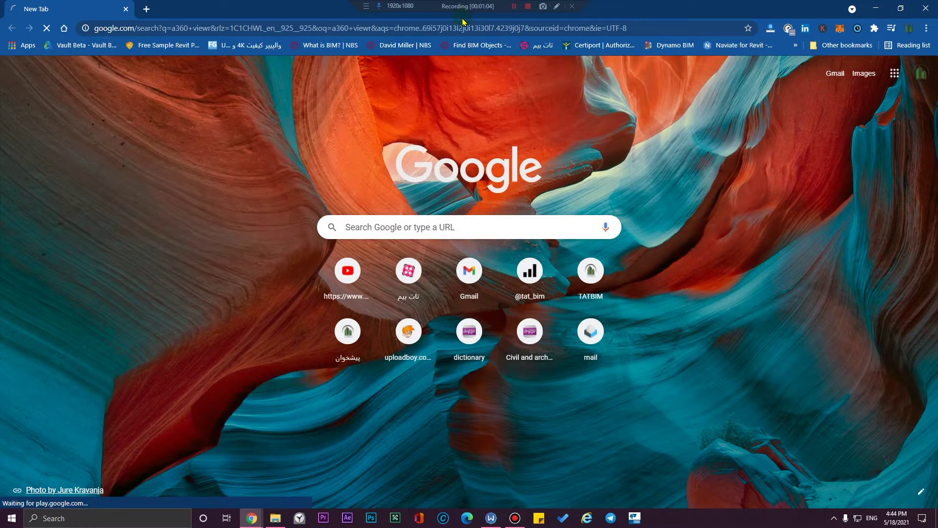
Open the Autodesk Viewer website from the search results and sign in to the account
{"action": "left_click", "coordinate": [759, 167]}
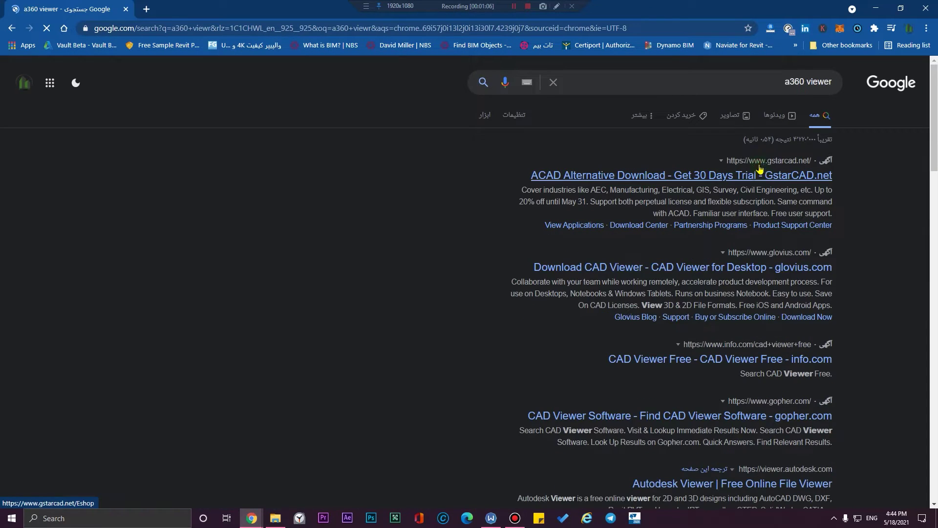
{"action": "scroll", "coordinate": [831, 401], "scroll_direction": "down", "scroll_amount": 2}
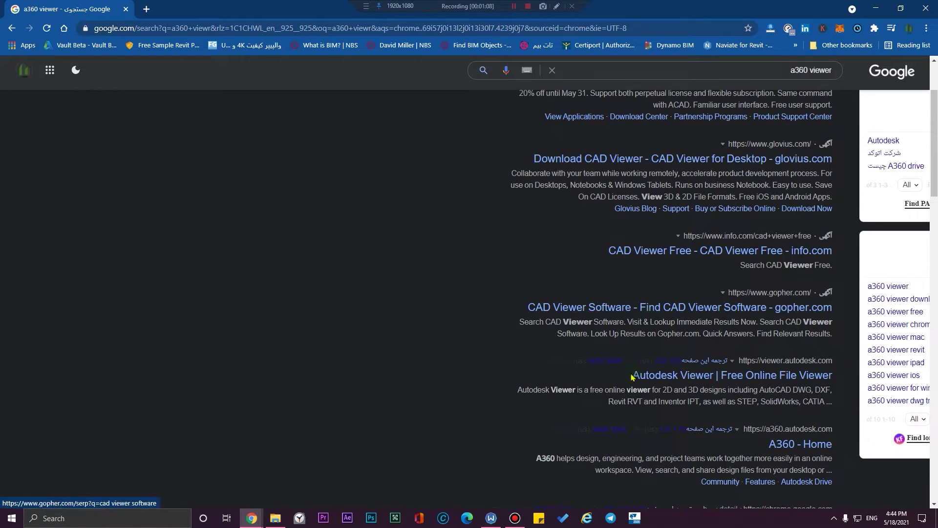
{"action": "left_click", "coordinate": [759, 380]}
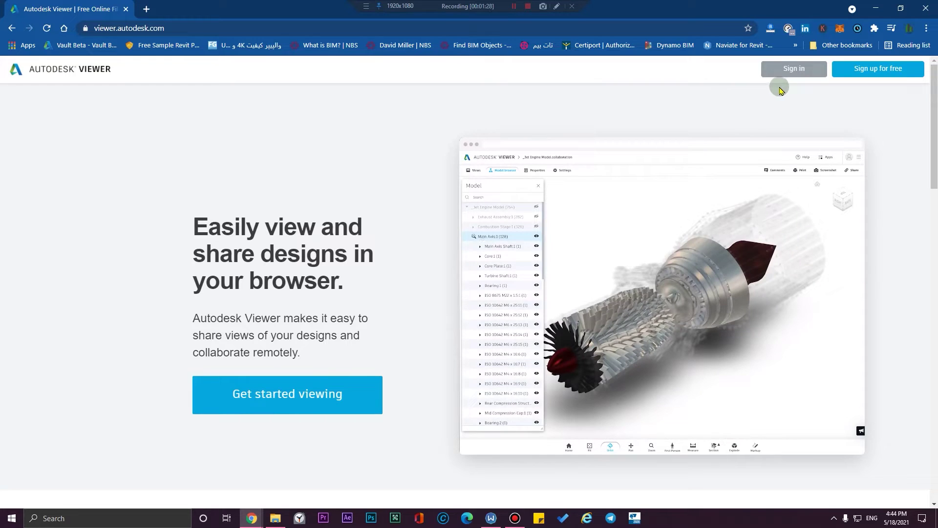
{"action": "left_click", "coordinate": [790, 74]}
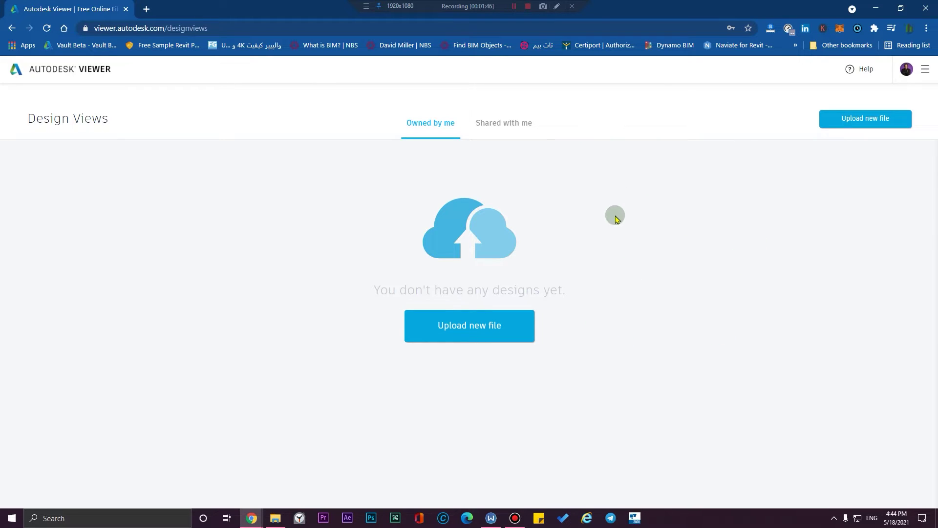
Upload rac_advanced_sample_project.rvt from the desktop as a new design, with no additional linked files
{"action": "left_click", "coordinate": [526, 327]}
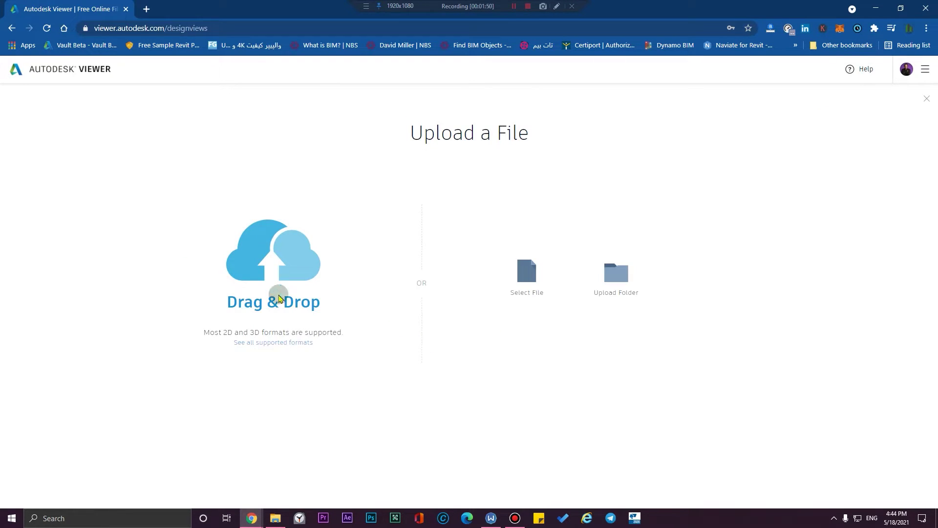
{"action": "left_click_drag", "start_coordinate": [250, 5], "coordinate": [492, 1]}
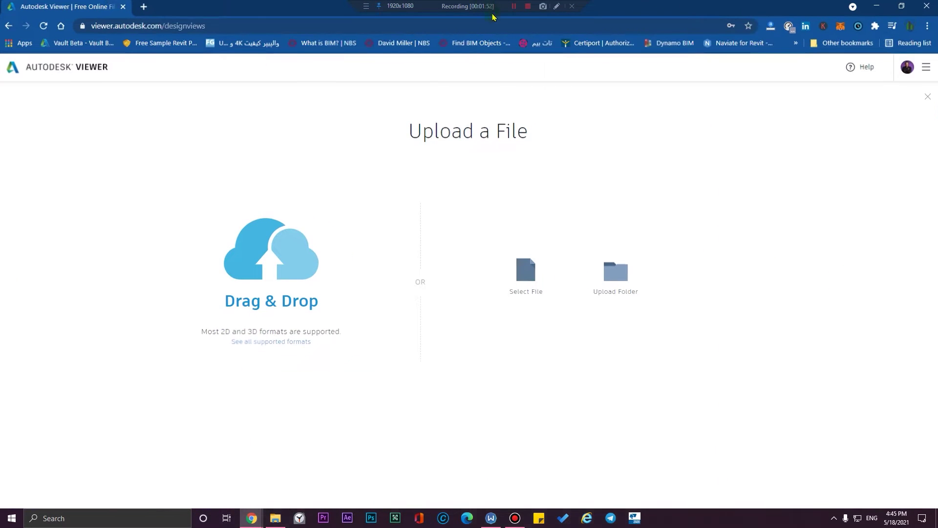
{"action": "double_click", "coordinate": [301, 4]}
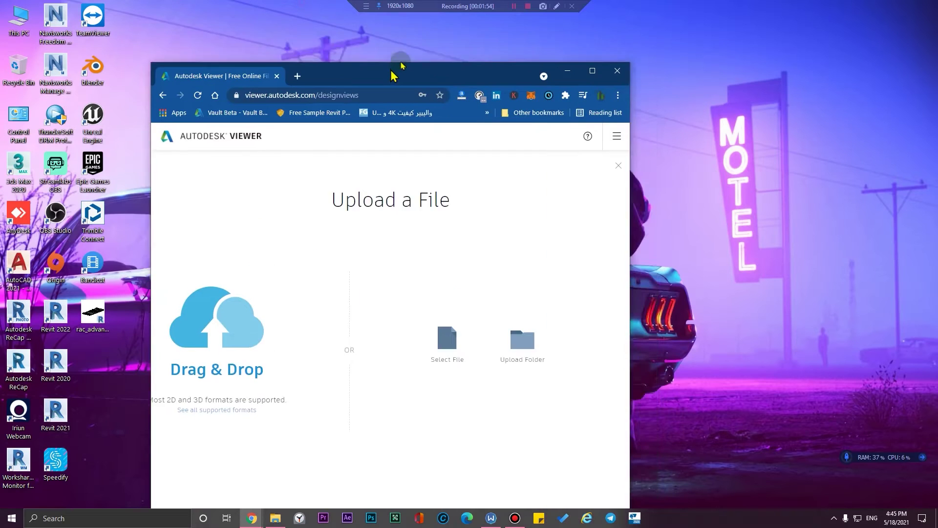
{"action": "left_click_drag", "start_coordinate": [93, 315], "coordinate": [246, 328]}
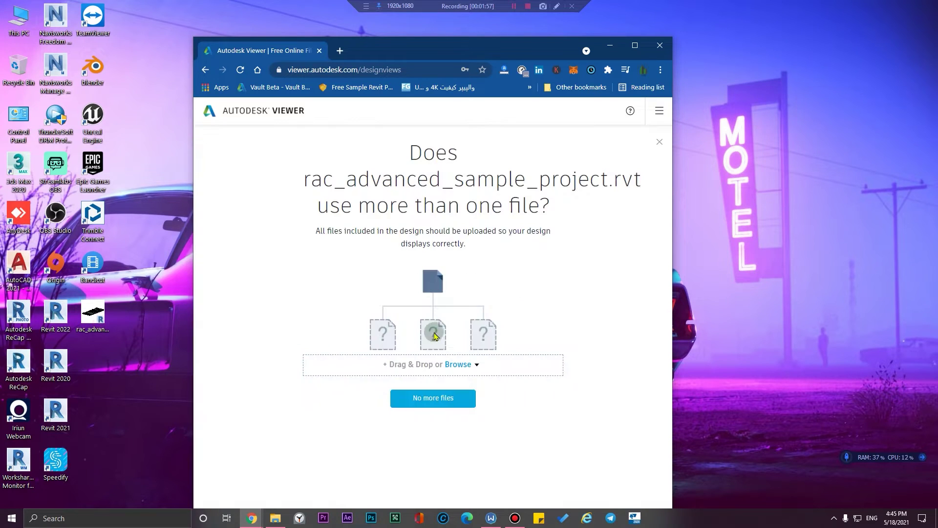
{"action": "left_click", "coordinate": [648, 53]}
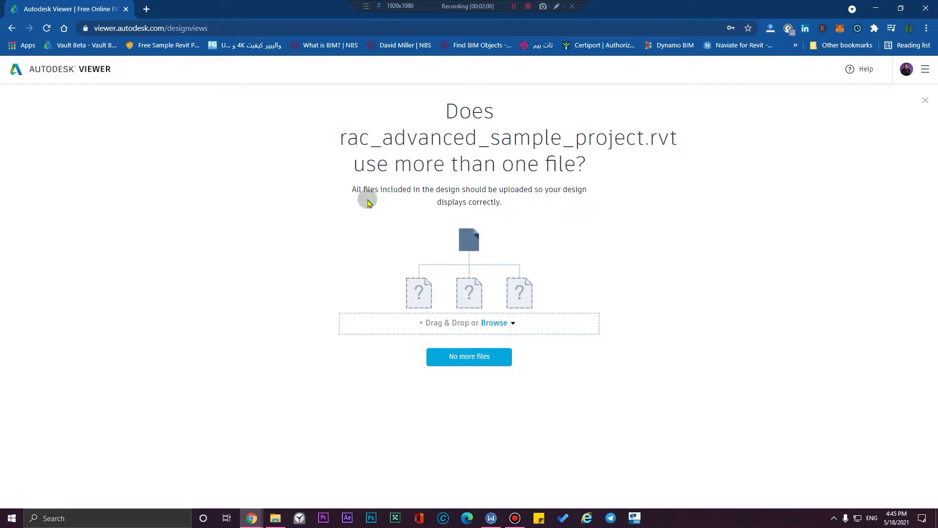
{"action": "left_click", "coordinate": [478, 358]}
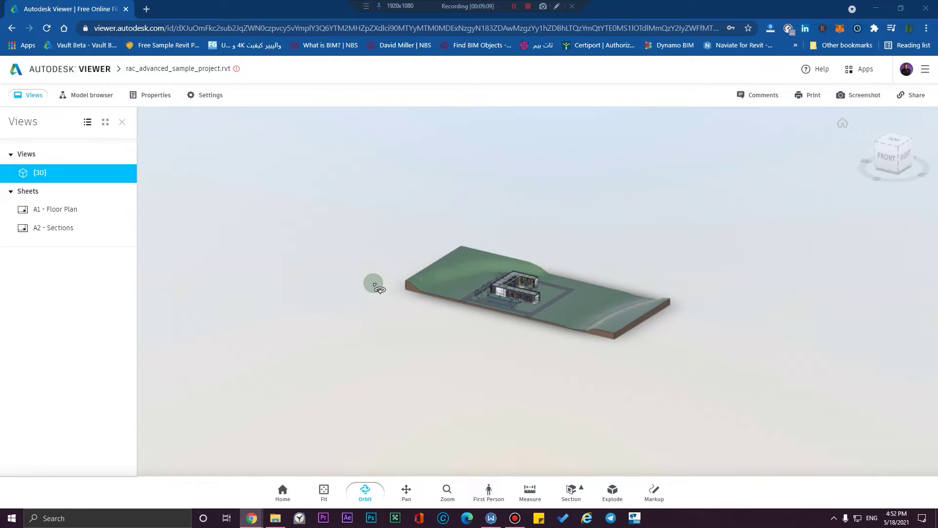
Examine the uploaded building and its site in the {3D} view, close up and from several sides
{"action": "scroll", "coordinate": [548, 315], "scroll_direction": "up", "scroll_amount": 8}
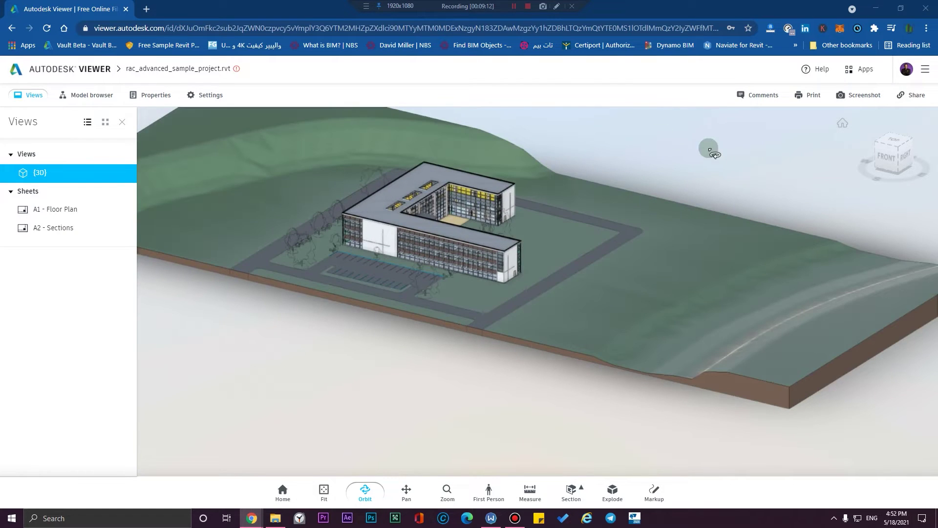
{"action": "left_click_drag", "start_coordinate": [708, 149], "coordinate": [777, 253]}
{"action": "left_click_drag", "start_coordinate": [797, 286], "coordinate": [352, 302]}
{"action": "scroll", "coordinate": [674, 390], "scroll_direction": "up", "scroll_amount": 3}
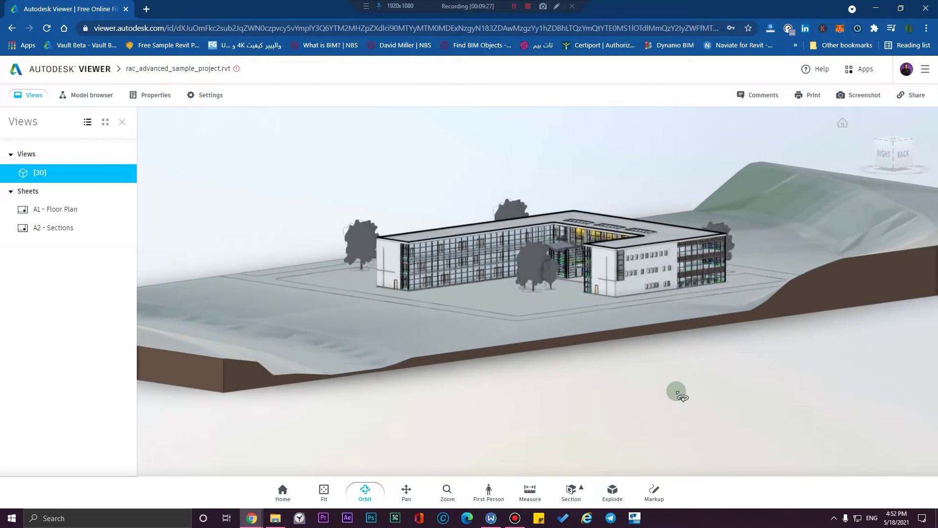
{"action": "scroll", "coordinate": [668, 395], "scroll_direction": "down", "scroll_amount": 5}
{"action": "middle_click_drag", "start_coordinate": [666, 395], "coordinate": [546, 372]}
{"action": "scroll", "coordinate": [504, 351], "scroll_direction": "up", "scroll_amount": 5}
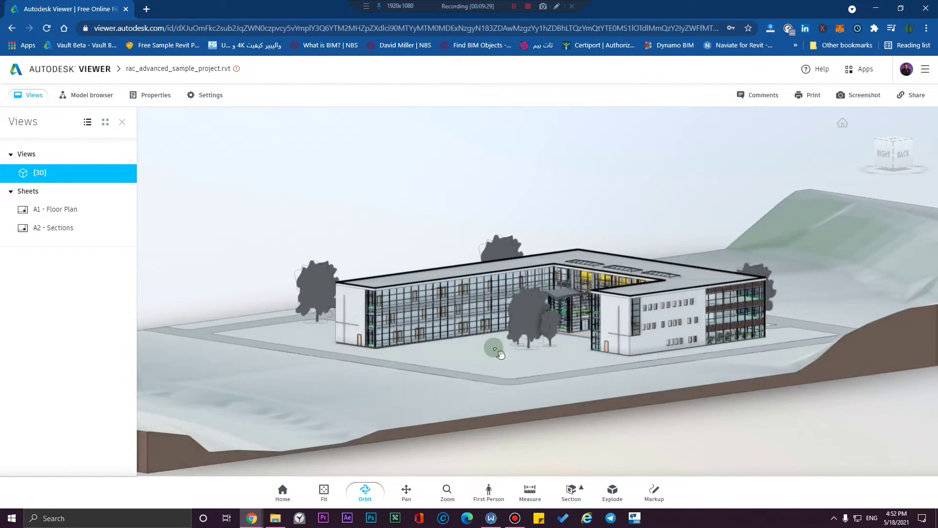
{"action": "middle_click_drag", "start_coordinate": [499, 351], "coordinate": [443, 386], "text": "shift"}
{"action": "left_click_drag", "start_coordinate": [442, 386], "coordinate": [520, 306]}
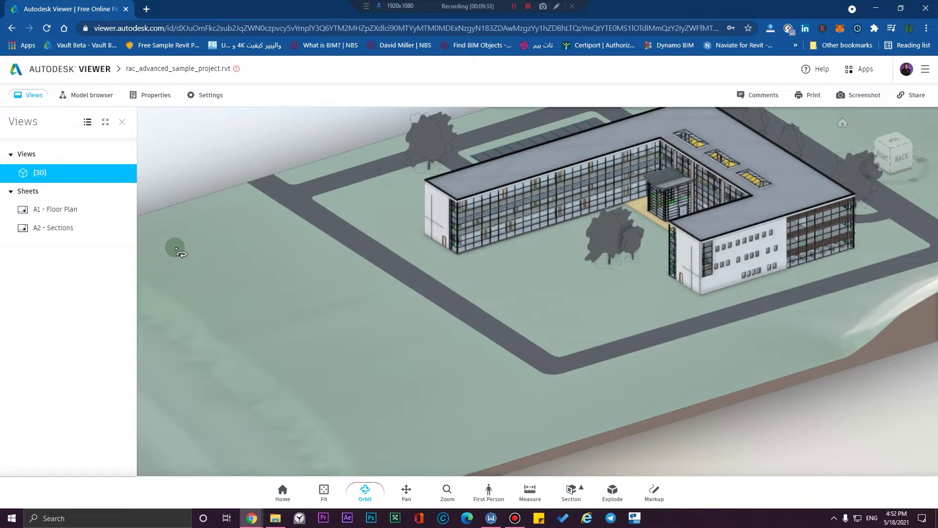
{"action": "double_click", "coordinate": [459, 398]}
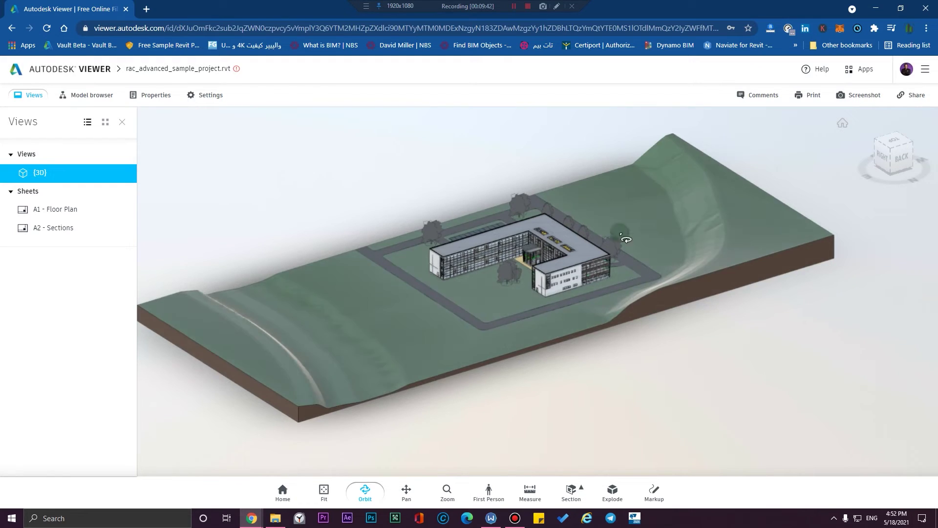
Inspect the rooms, dimensions and layout on the A1 - Floor Plan sheet, and return to the {3D} view
{"action": "left_click", "coordinate": [68, 213]}
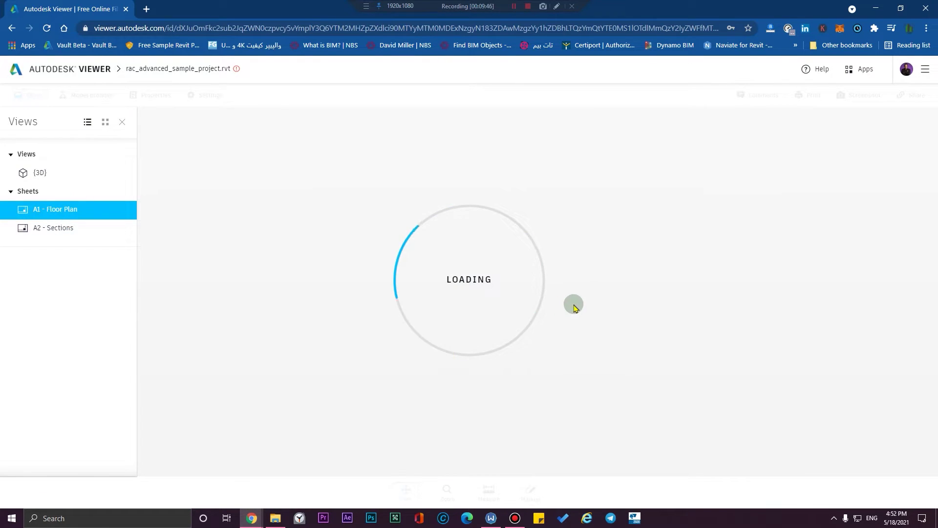
{"action": "scroll", "coordinate": [508, 313], "scroll_direction": "up", "scroll_amount": 10}
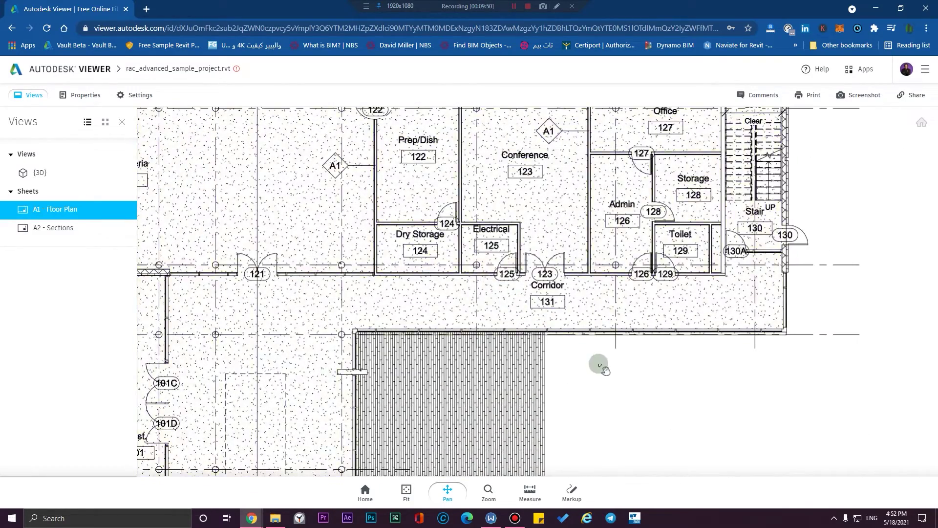
{"action": "left_click_drag", "start_coordinate": [512, 162], "coordinate": [406, 309]}
{"action": "scroll", "coordinate": [404, 234], "scroll_direction": "up", "scroll_amount": 3}
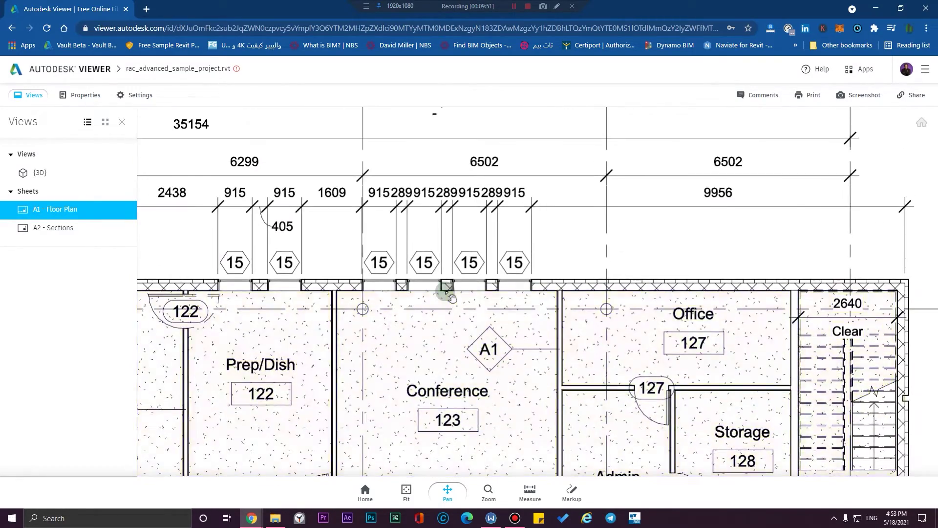
{"action": "scroll", "coordinate": [447, 287], "scroll_direction": "down", "scroll_amount": 5}
{"action": "left_click_drag", "start_coordinate": [456, 464], "coordinate": [444, 374]}
{"action": "scroll", "coordinate": [488, 354], "scroll_direction": "down", "scroll_amount": 5}
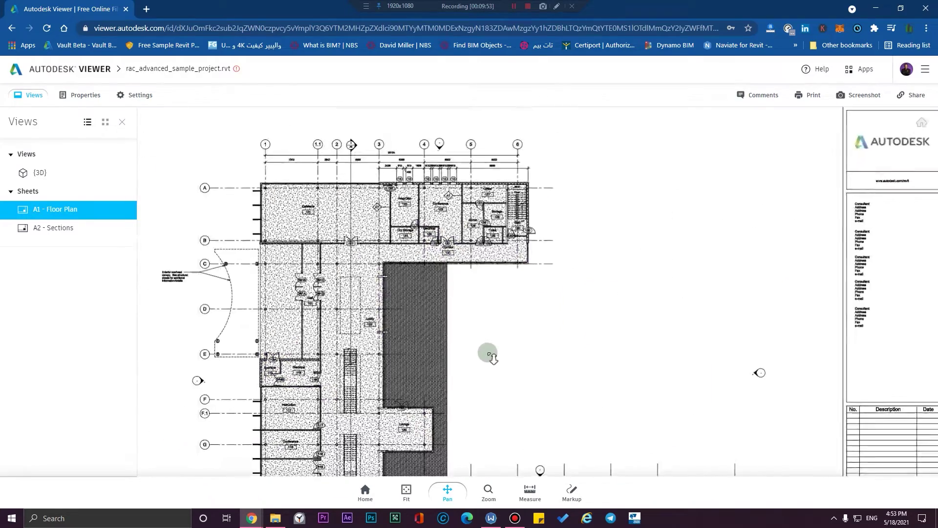
{"action": "left_click_drag", "start_coordinate": [565, 363], "coordinate": [491, 191]}
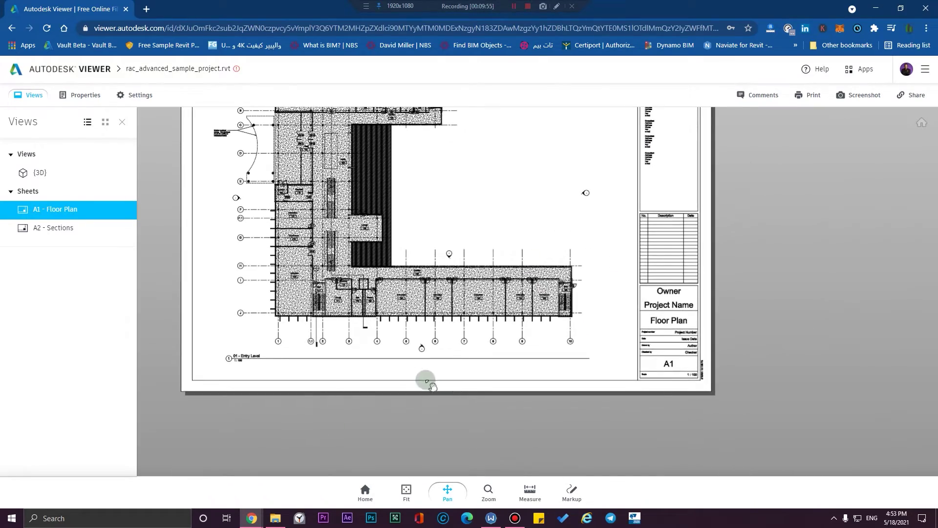
{"action": "left_click_drag", "start_coordinate": [389, 382], "coordinate": [444, 440]}
{"action": "left_click", "coordinate": [67, 178]}
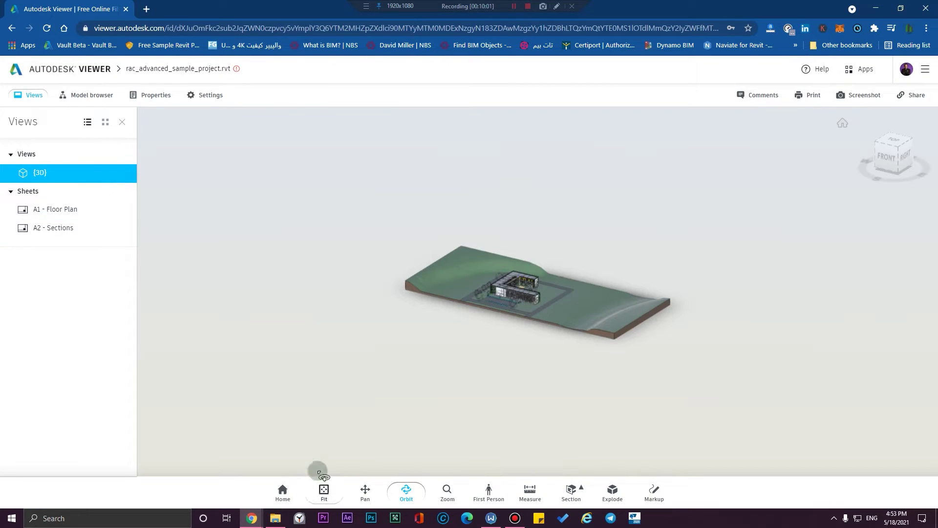
Restore the home view of the {3D} model, fit the whole site, and look at the building from another side
{"action": "left_click", "coordinate": [282, 498]}
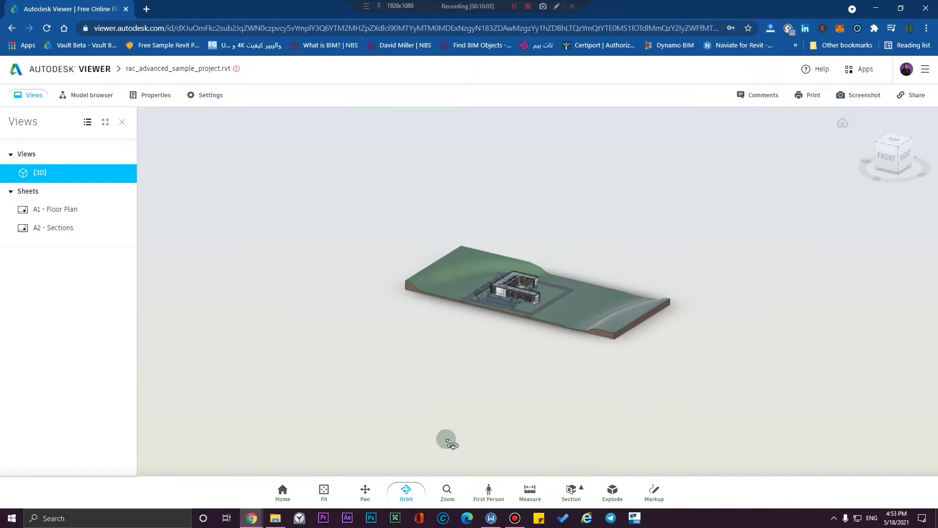
{"action": "scroll", "coordinate": [547, 361], "scroll_direction": "up", "scroll_amount": 5}
{"action": "middle_click_drag", "start_coordinate": [490, 397], "coordinate": [443, 485]}
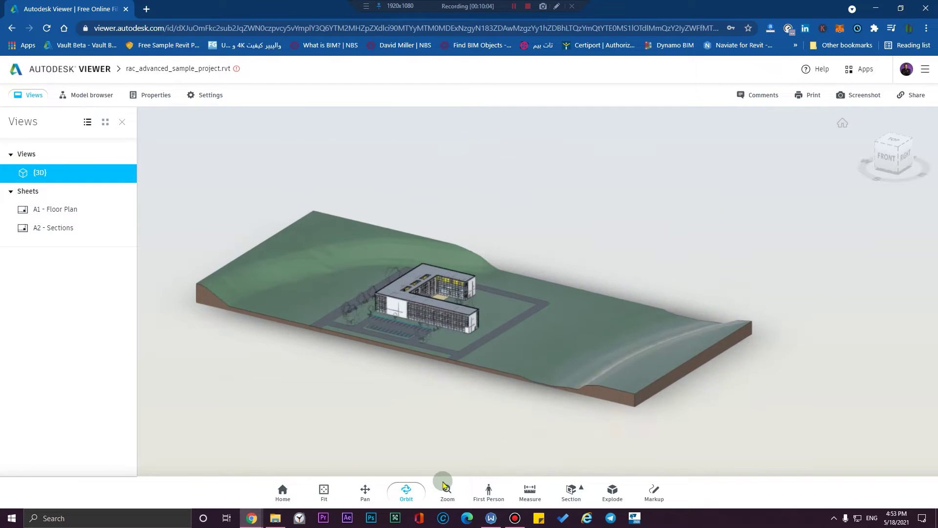
{"action": "left_click", "coordinate": [322, 491]}
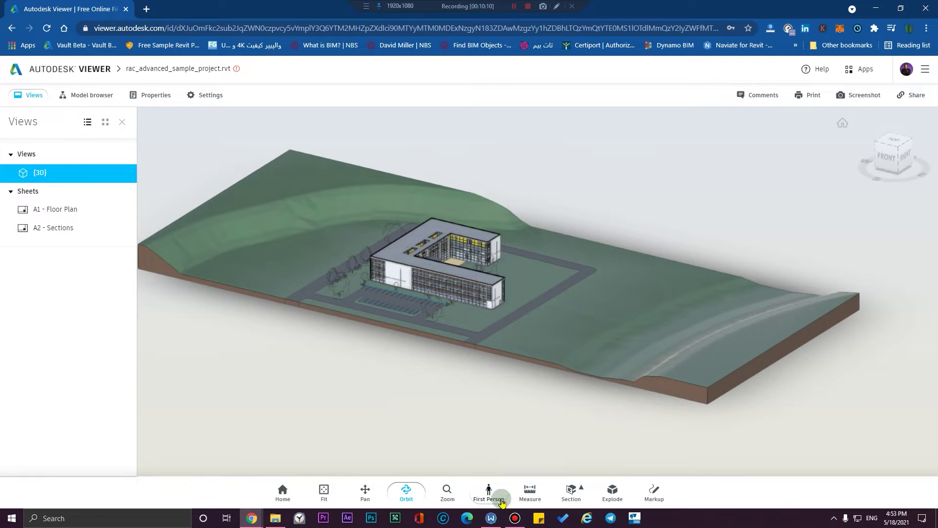
{"action": "left_click_drag", "start_coordinate": [541, 380], "coordinate": [425, 436]}
{"action": "scroll", "coordinate": [431, 389], "scroll_direction": "up", "scroll_amount": 5}
Walk through the building in First Person mode, from the site outside to the interior staircase
{"action": "left_click", "coordinate": [489, 491]}
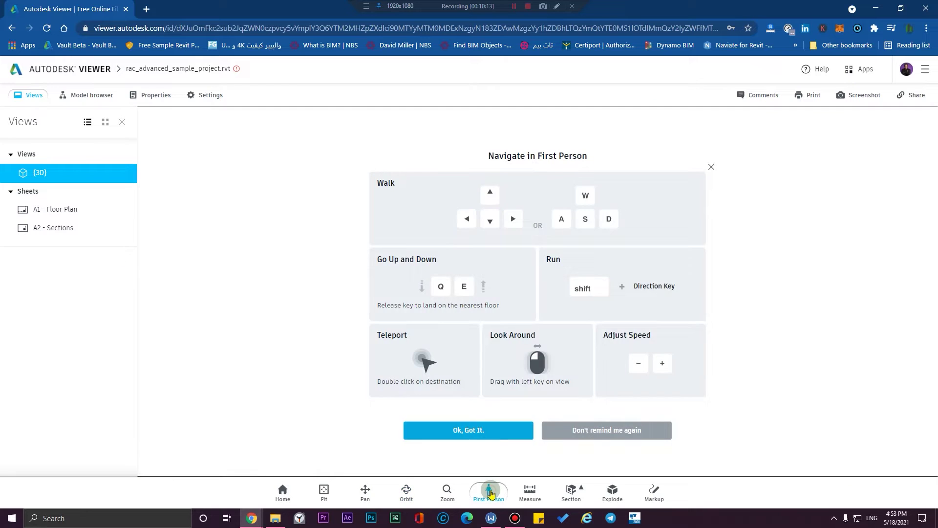
{"action": "left_click", "coordinate": [490, 431]}
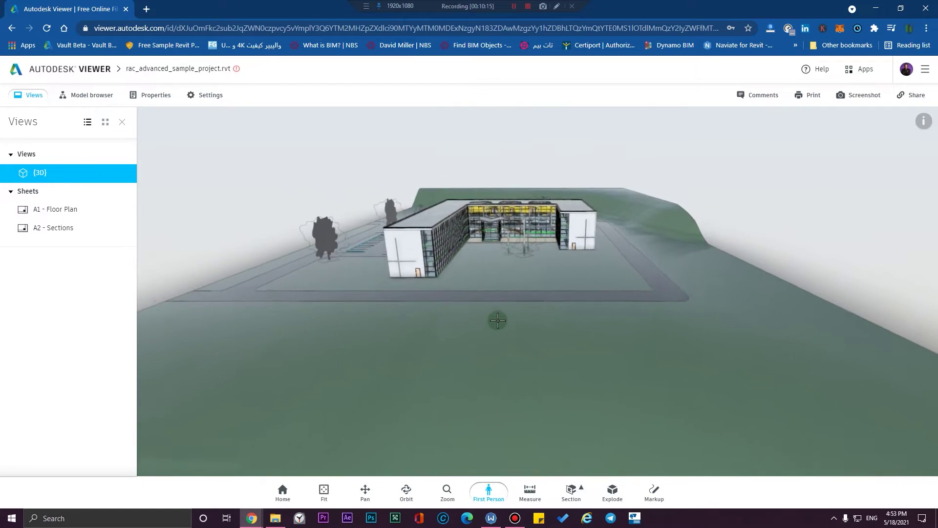
{"action": "left_click_drag", "start_coordinate": [509, 328], "coordinate": [418, 308]}
{"action": "key", "text": "w"}
{"action": "key", "text": "w"}
{"action": "key", "text": "w"}
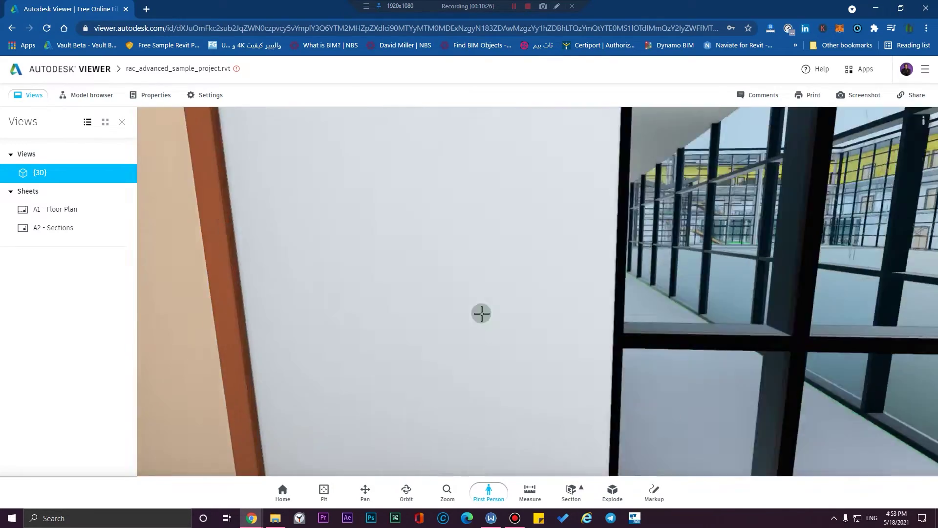
{"action": "key", "text": "a"}
{"action": "left_click_drag", "start_coordinate": [481, 314], "coordinate": [2, 359]}
{"action": "key", "text": "d"}
{"action": "key", "text": "w"}
{"action": "key", "text": "d"}
{"action": "key", "text": "w"}
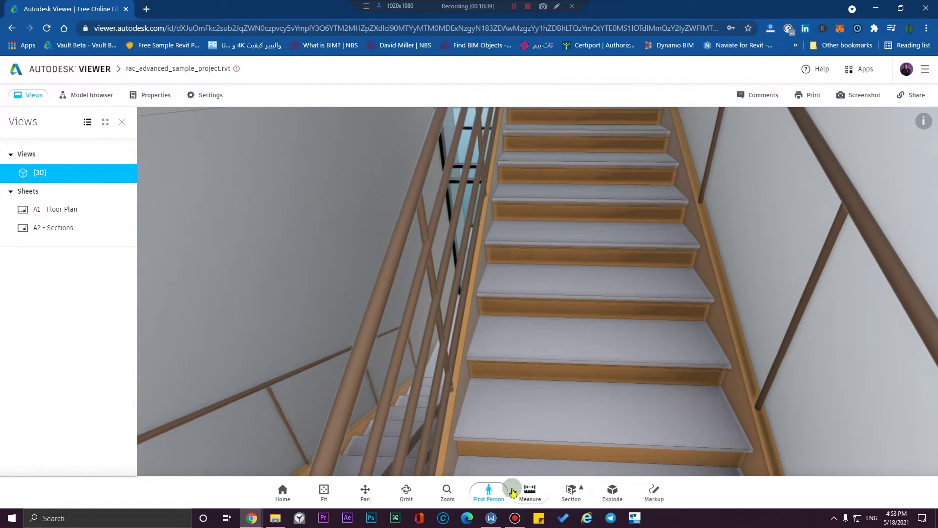
Leave First Person mode, orbit out of the stairwell to the building's exterior, and select the courtyard terrace floor
{"action": "left_click", "coordinate": [484, 494]}
{"action": "scroll", "coordinate": [556, 265], "scroll_direction": "down", "scroll_amount": 3}
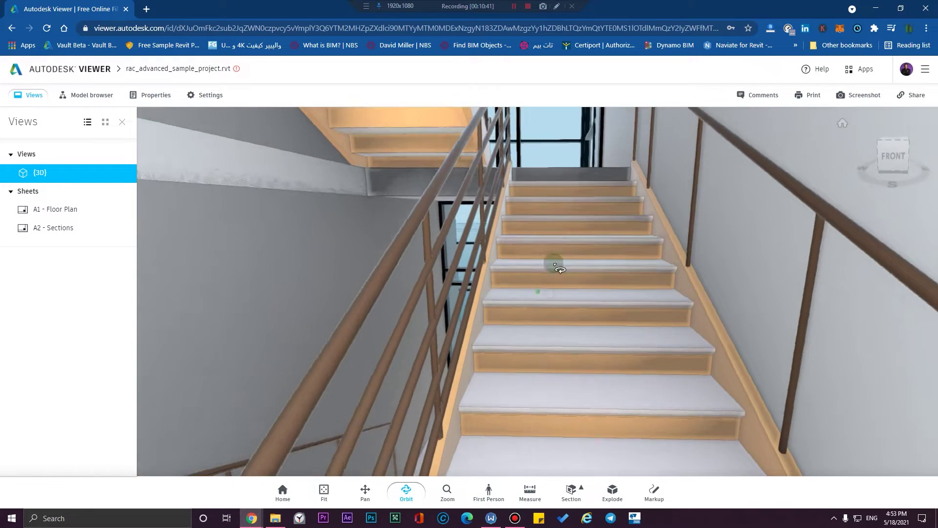
{"action": "left_click_drag", "start_coordinate": [577, 261], "coordinate": [534, 303]}
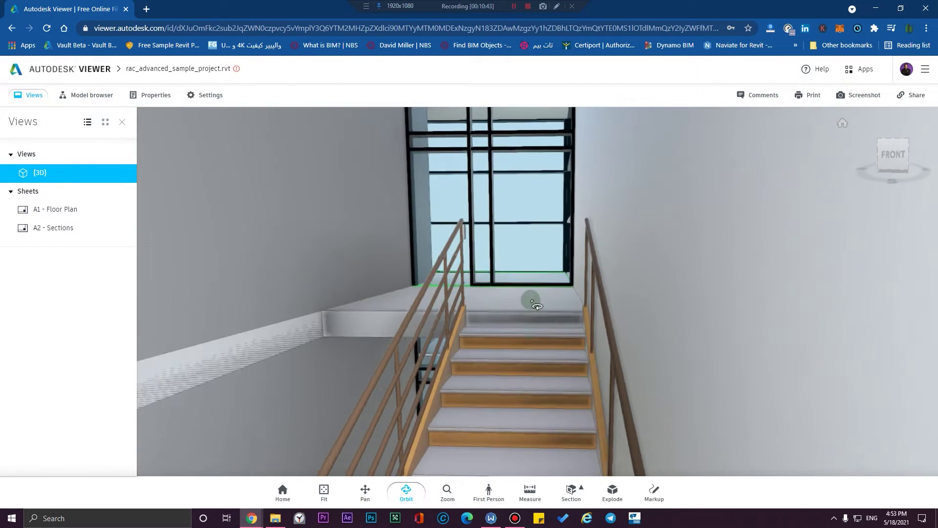
{"action": "left_click_drag", "start_coordinate": [555, 469], "coordinate": [580, 430]}
{"action": "left_click_drag", "start_coordinate": [590, 381], "coordinate": [467, 362]}
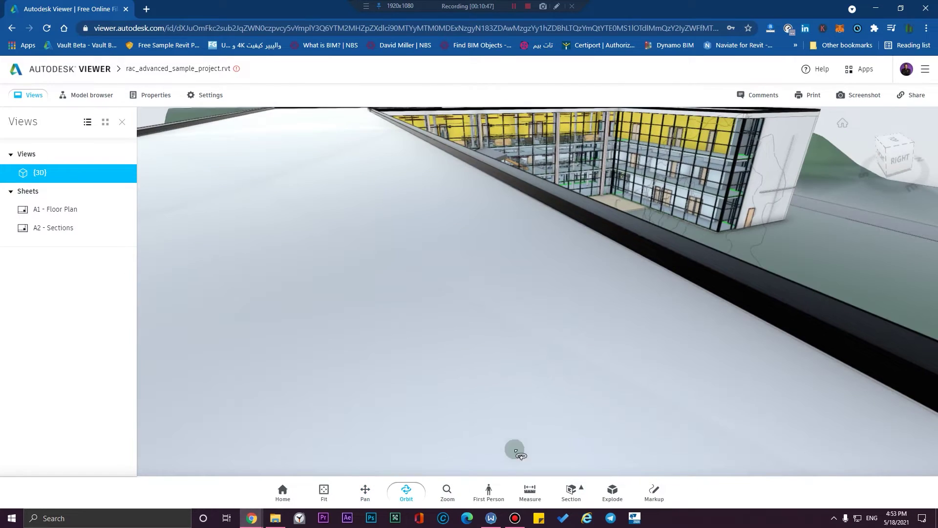
{"action": "left_click_drag", "start_coordinate": [544, 467], "coordinate": [554, 364]}
{"action": "middle_click_drag", "start_coordinate": [550, 360], "coordinate": [585, 318]}
{"action": "left_click", "coordinate": [508, 272]}
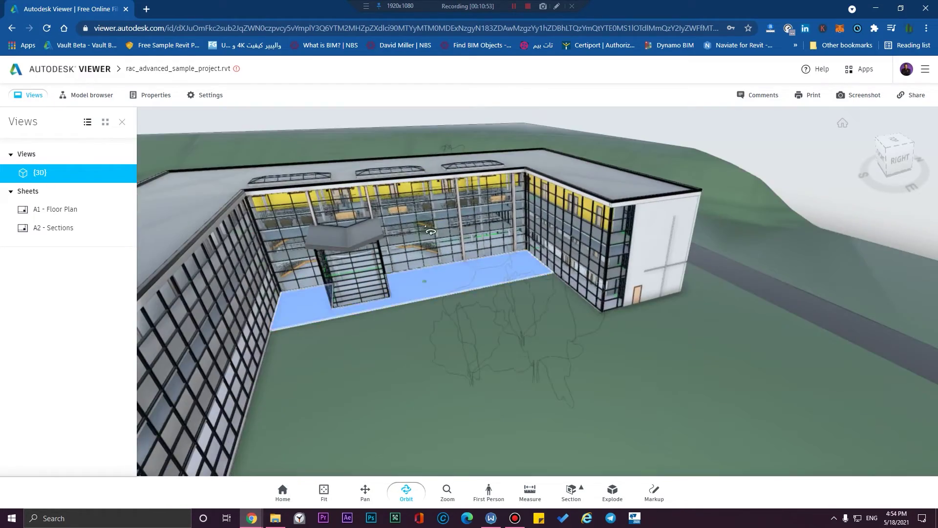
Measure the distance between the bases of two neighbouring facade columns along the courtyard terrace
{"action": "scroll", "coordinate": [548, 257], "scroll_direction": "up", "scroll_amount": 8}
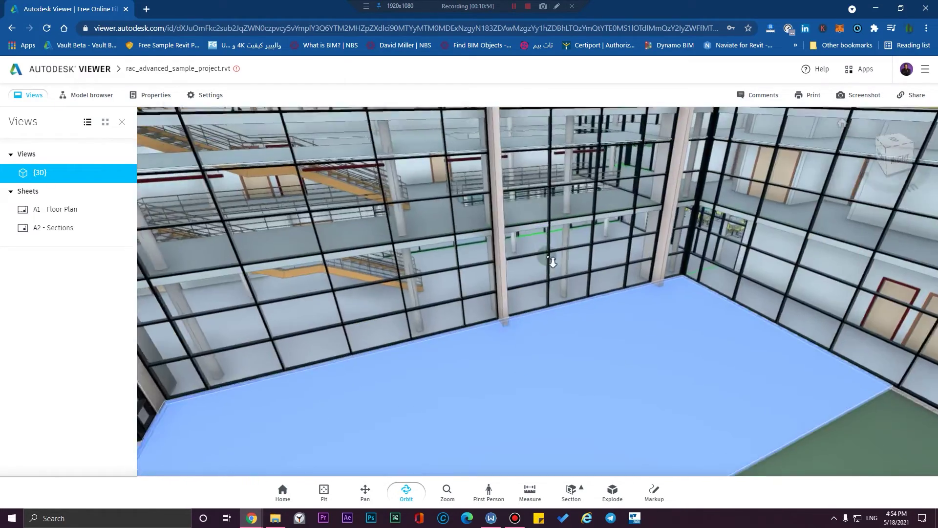
{"action": "middle_click_drag", "start_coordinate": [548, 257], "coordinate": [709, 276]}
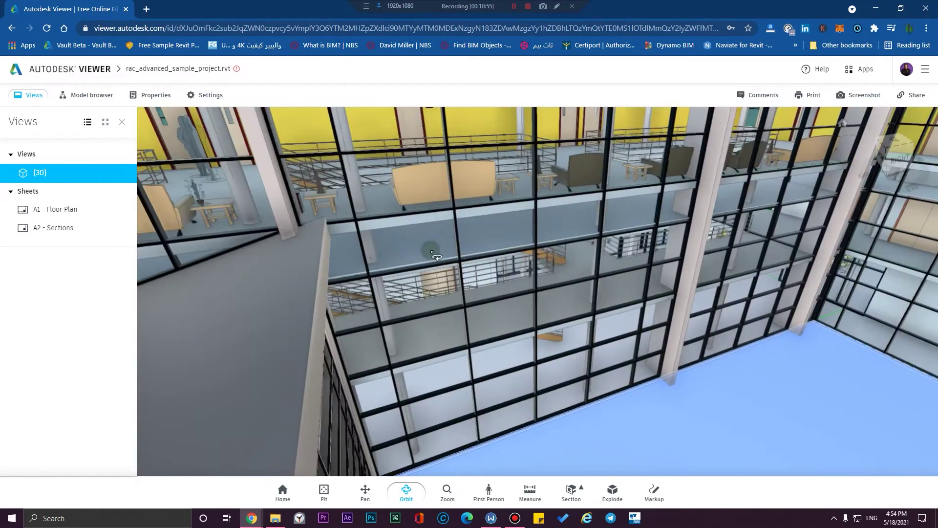
{"action": "scroll", "coordinate": [430, 247], "scroll_direction": "up", "scroll_amount": 3}
{"action": "middle_click_drag", "start_coordinate": [605, 343], "coordinate": [264, 105]}
{"action": "scroll", "coordinate": [539, 206], "scroll_direction": "up", "scroll_amount": 4}
{"action": "left_click_drag", "start_coordinate": [543, 209], "coordinate": [544, 436]}
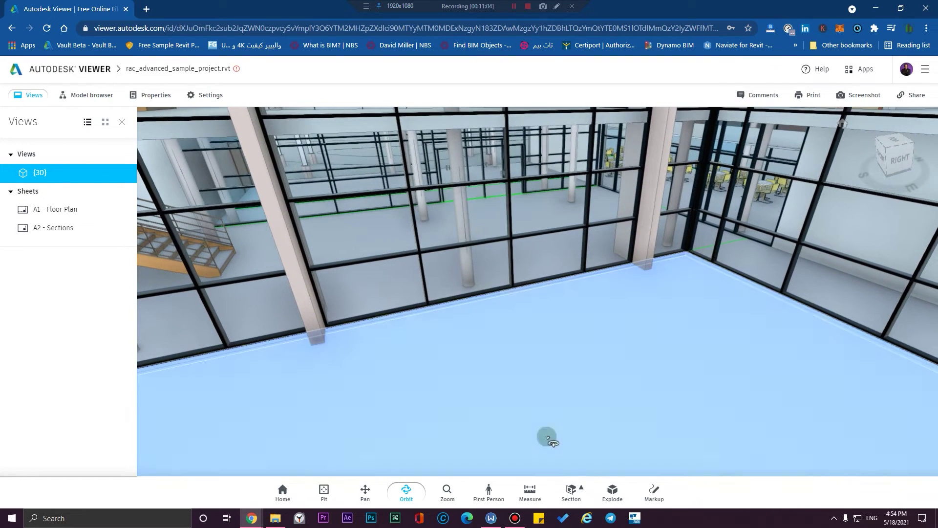
{"action": "left_click", "coordinate": [530, 490]}
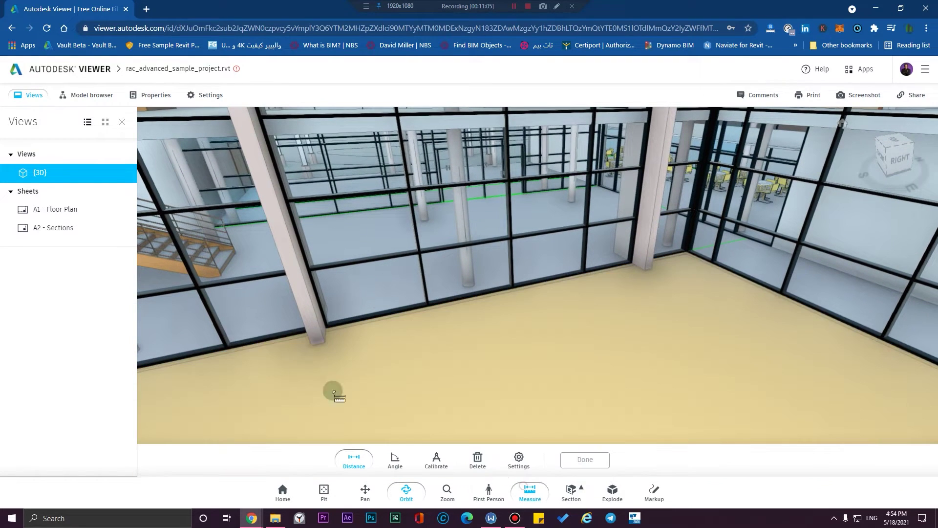
{"action": "left_click", "coordinate": [324, 344]}
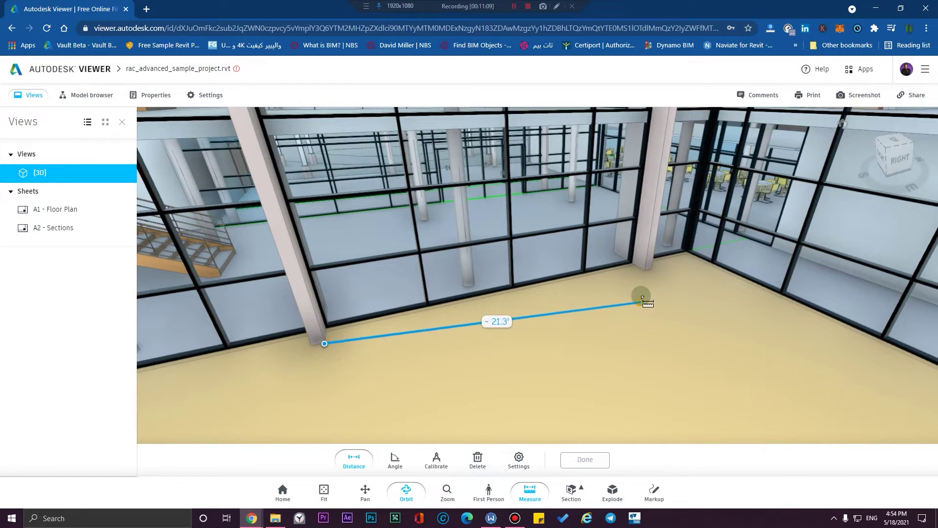
{"action": "left_click", "coordinate": [646, 271]}
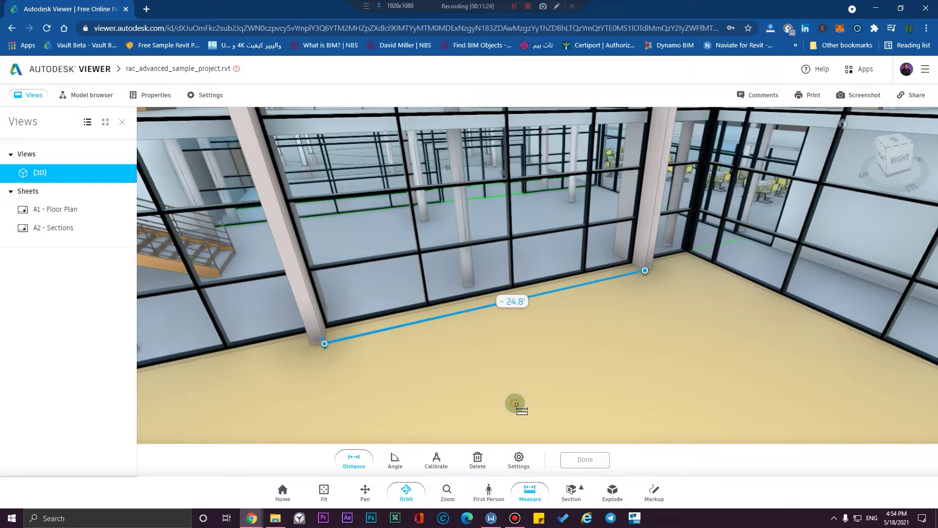
Set the measurement units to Meters with 0.01 precision and finish measuring
{"action": "left_click", "coordinate": [519, 462]}
{"action": "left_click", "coordinate": [554, 317]}
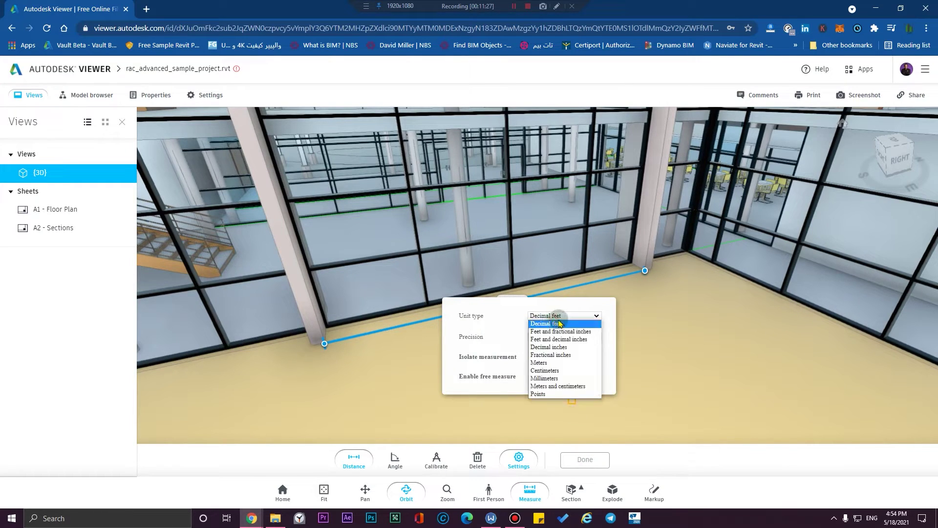
{"action": "left_click", "coordinate": [561, 363]}
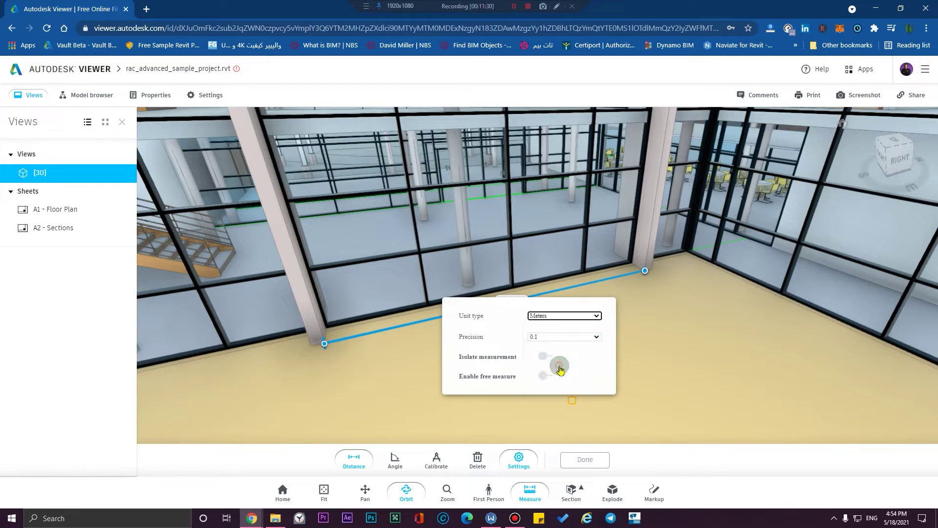
{"action": "left_click", "coordinate": [572, 340]}
{"action": "left_click", "coordinate": [562, 358]}
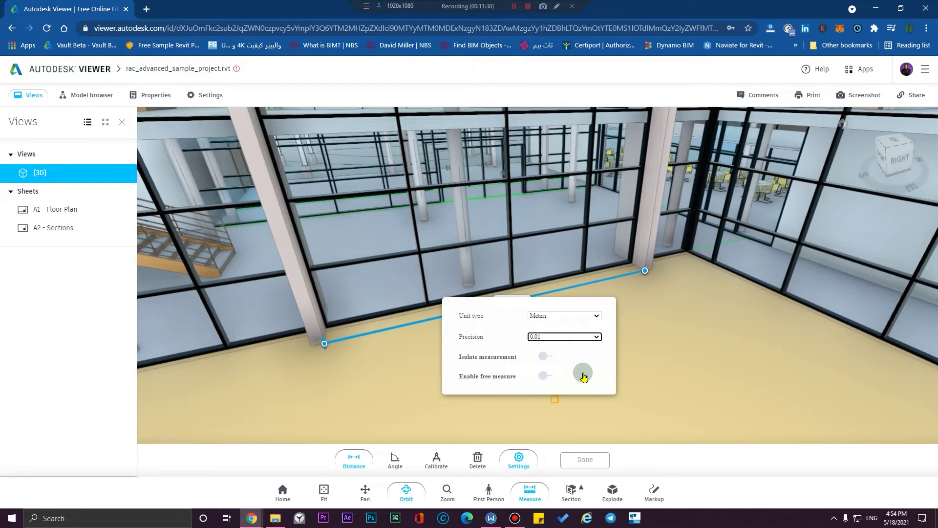
{"action": "left_click", "coordinate": [582, 458]}
Section the model with a Z Plane and move the cut to expose the building's ground floor rooms
{"action": "scroll", "coordinate": [559, 381], "scroll_direction": "down", "scroll_amount": 10}
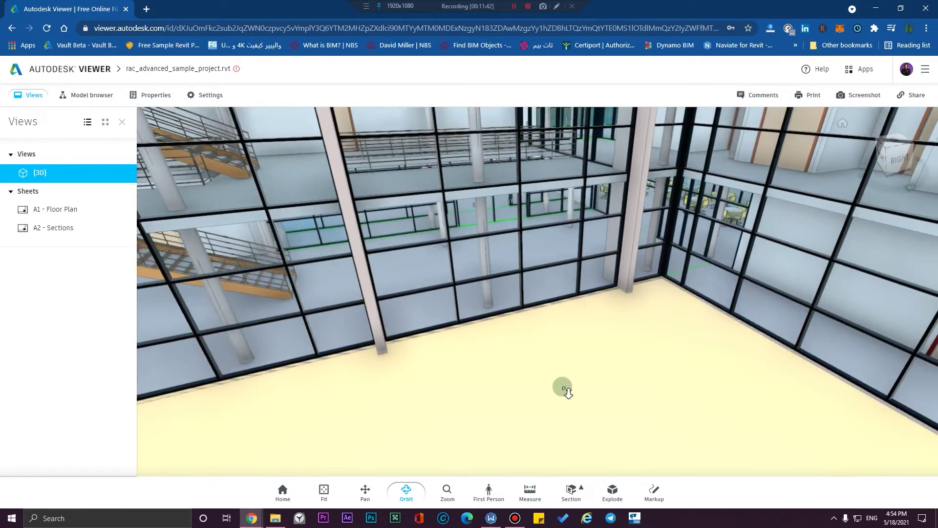
{"action": "scroll", "coordinate": [611, 420], "scroll_direction": "down", "scroll_amount": 5}
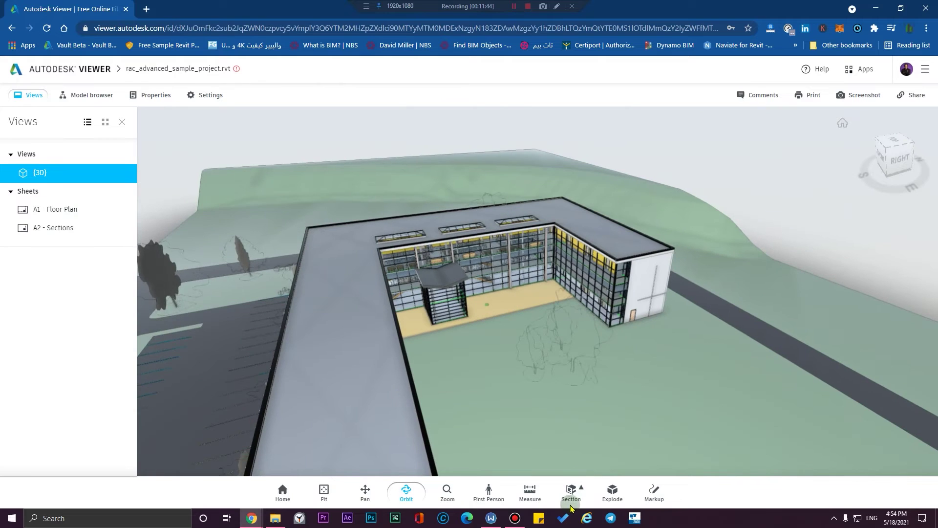
{"action": "left_click", "coordinate": [570, 494]}
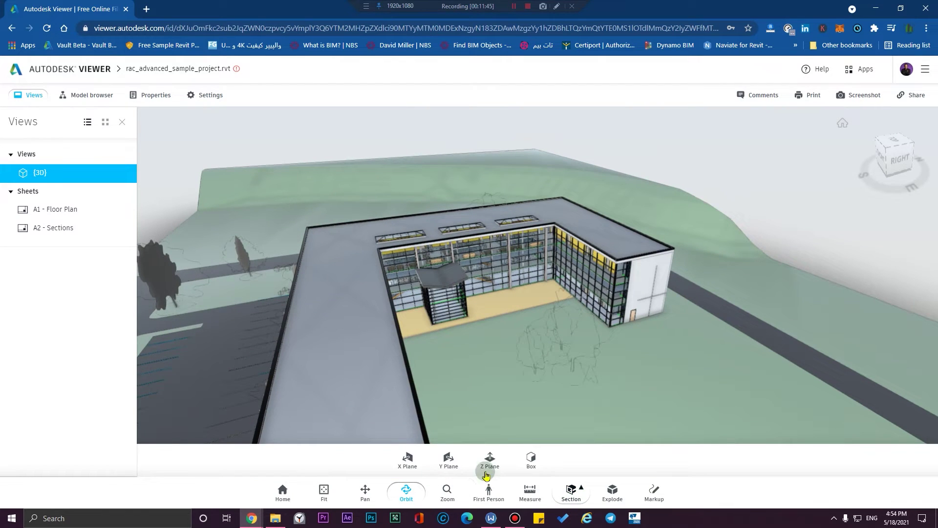
{"action": "scroll", "coordinate": [540, 330], "scroll_direction": "up", "scroll_amount": 5}
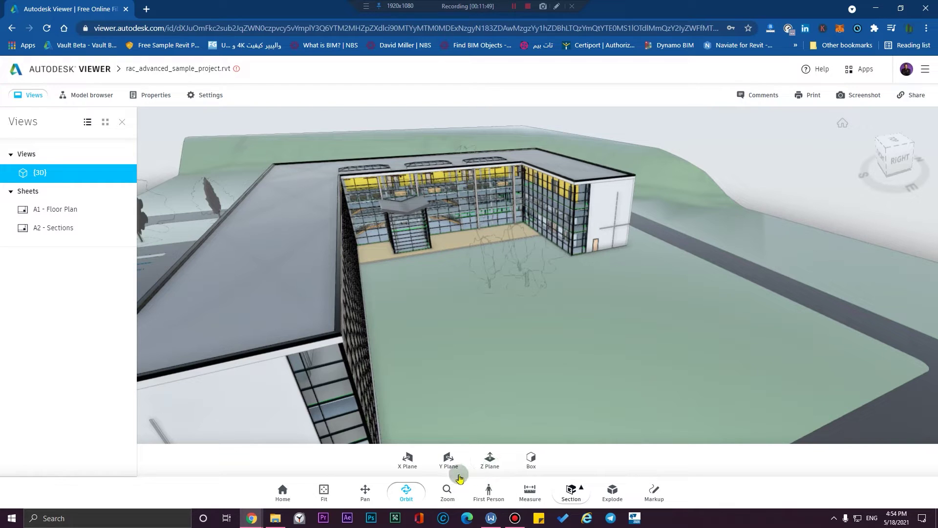
{"action": "scroll", "coordinate": [544, 314], "scroll_direction": "down", "scroll_amount": 8}
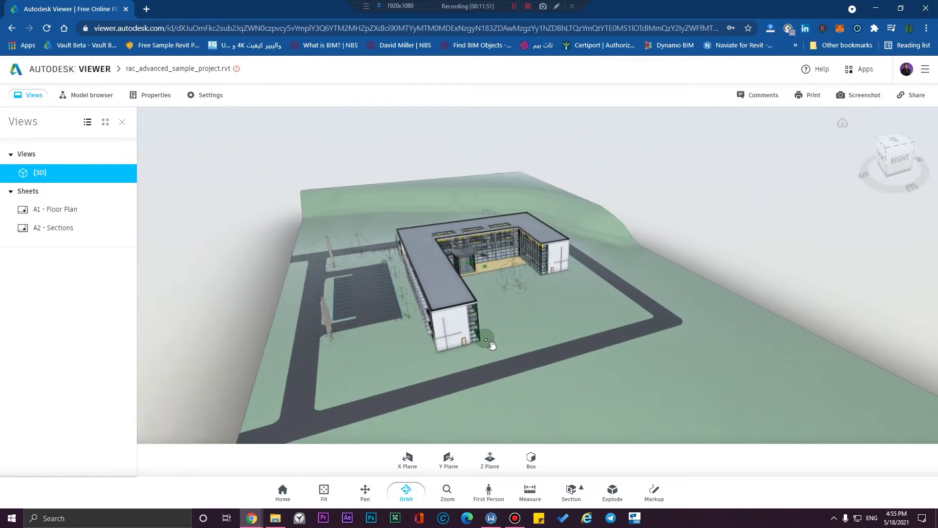
{"action": "scroll", "coordinate": [481, 357], "scroll_direction": "up", "scroll_amount": 5}
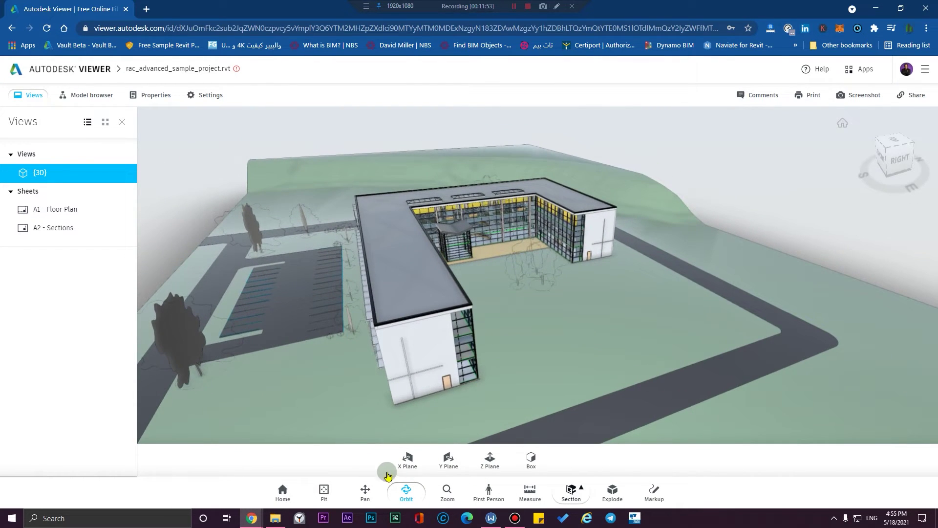
{"action": "left_click", "coordinate": [489, 460]}
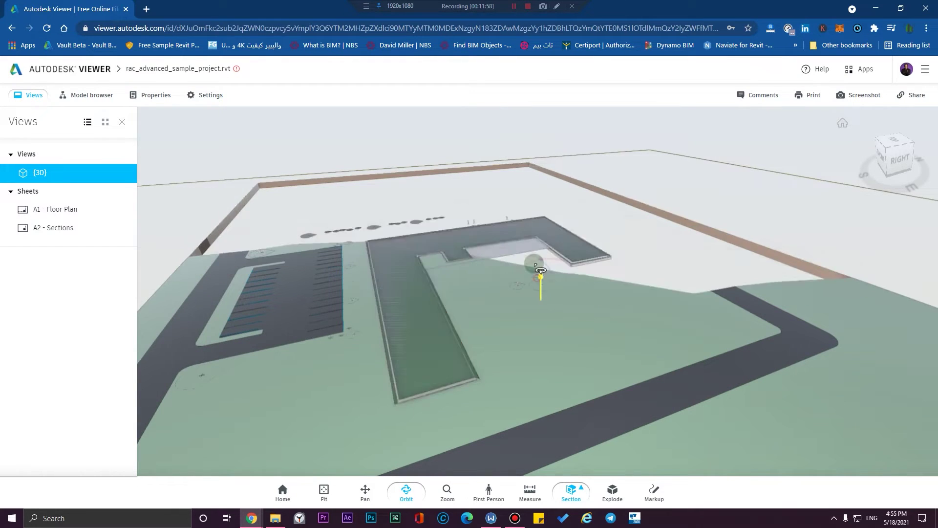
{"action": "left_click_drag", "start_coordinate": [541, 269], "coordinate": [500, 239]}
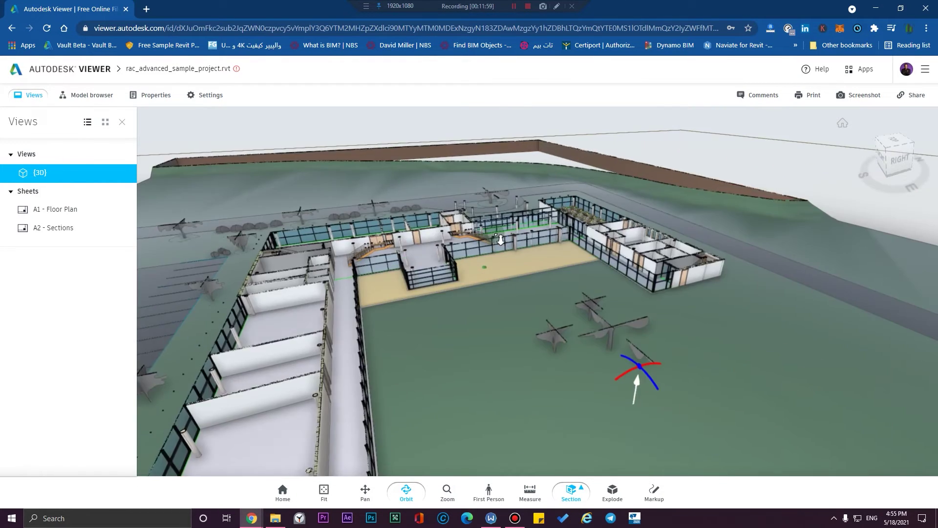
Examine the dining area and the adjoining wing's rooms exposed by the horizontal section
{"action": "scroll", "coordinate": [500, 240], "scroll_direction": "up", "scroll_amount": 4}
{"action": "middle_click_drag", "start_coordinate": [500, 239], "coordinate": [508, 328]}
{"action": "scroll", "coordinate": [585, 350], "scroll_direction": "up", "scroll_amount": 4}
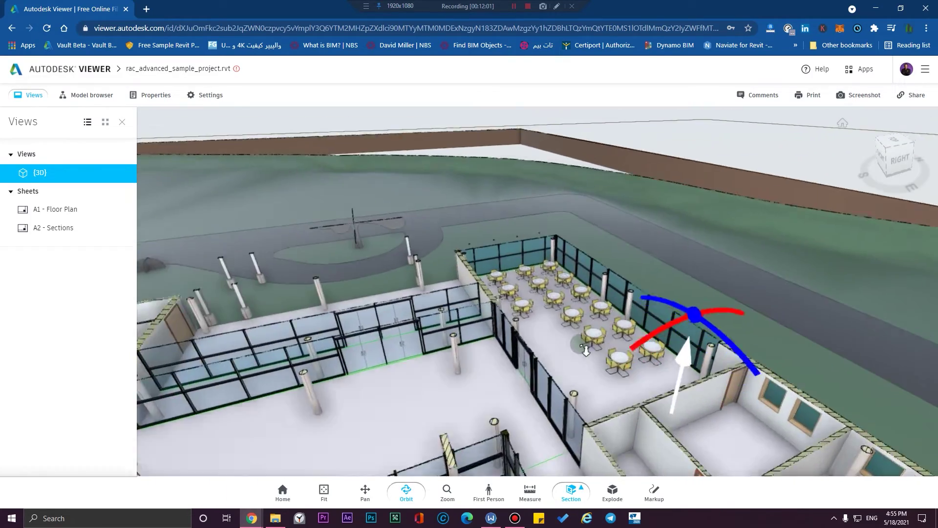
{"action": "left_click_drag", "start_coordinate": [585, 349], "coordinate": [553, 243]}
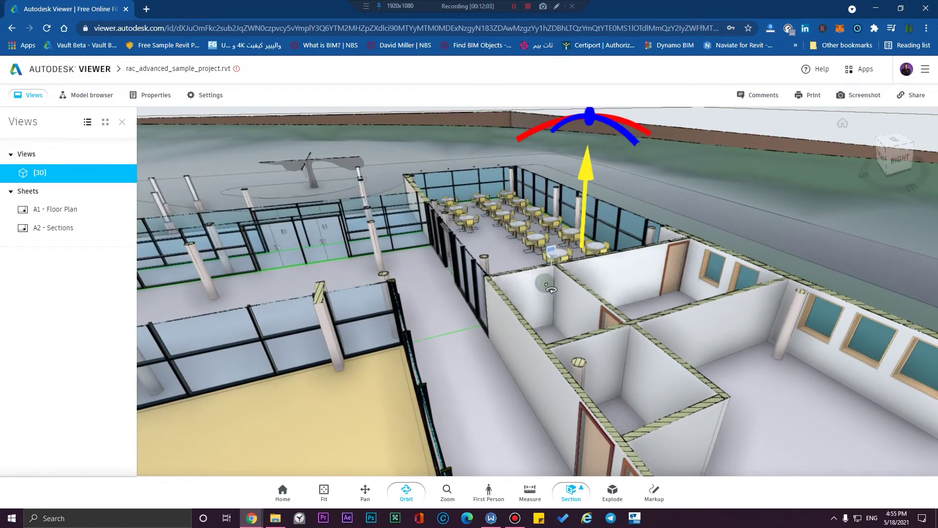
{"action": "middle_click_drag", "start_coordinate": [536, 392], "coordinate": [523, 416], "text": "shift"}
{"action": "middle_click_drag", "start_coordinate": [528, 341], "coordinate": [694, 313]}
{"action": "scroll", "coordinate": [494, 249], "scroll_direction": "down", "scroll_amount": 8}
{"action": "scroll", "coordinate": [374, 338], "scroll_direction": "up", "scroll_amount": 5}
{"action": "middle_click_drag", "start_coordinate": [374, 337], "coordinate": [530, 200]}
{"action": "scroll", "coordinate": [530, 200], "scroll_direction": "down", "scroll_amount": 8}
{"action": "middle_click_drag", "start_coordinate": [713, 293], "coordinate": [615, 182], "text": "shift"}
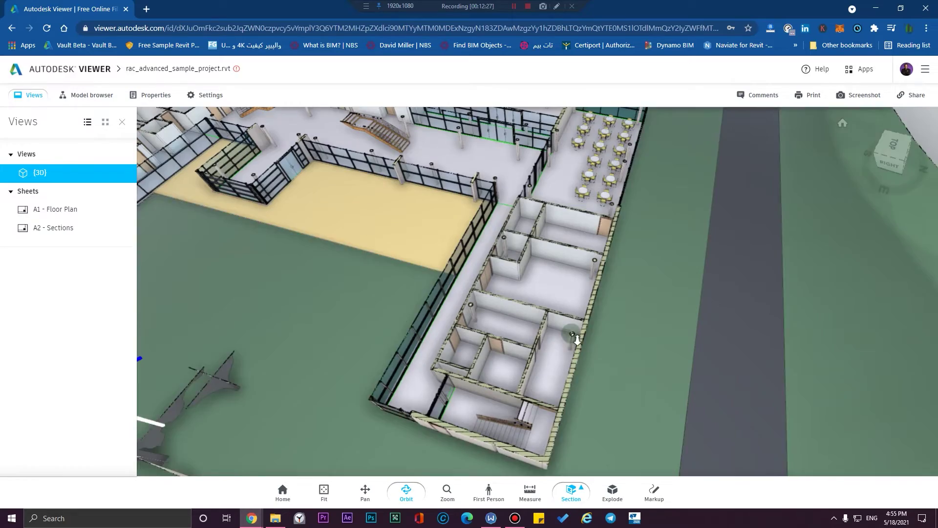
Examine the sectioned entrance hall, stairs and glazed walls around the courtyard terrace from above and from the side
{"action": "scroll", "coordinate": [533, 288], "scroll_direction": "down", "scroll_amount": 2}
{"action": "middle_click_drag", "start_coordinate": [531, 284], "coordinate": [520, 381]}
{"action": "scroll", "coordinate": [520, 381], "scroll_direction": "down", "scroll_amount": 2}
{"action": "middle_click_drag", "start_coordinate": [520, 381], "coordinate": [590, 346]}
{"action": "scroll", "coordinate": [563, 192], "scroll_direction": "up", "scroll_amount": 8}
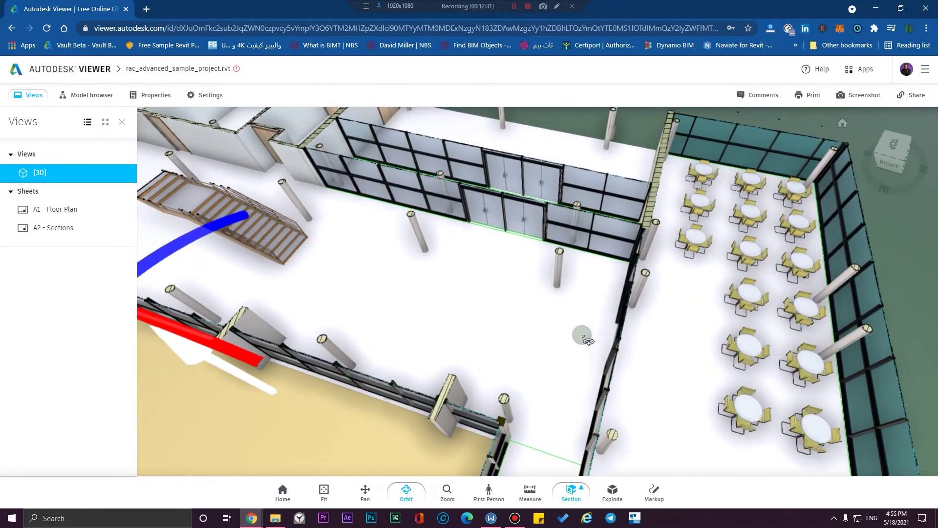
{"action": "scroll", "coordinate": [581, 337], "scroll_direction": "down", "scroll_amount": 4}
{"action": "middle_click_drag", "start_coordinate": [413, 411], "coordinate": [508, 428]}
{"action": "middle_click_drag", "start_coordinate": [433, 427], "coordinate": [538, 403], "text": "shift"}
{"action": "middle_click_drag", "start_coordinate": [688, 385], "coordinate": [645, 335], "text": "shift"}
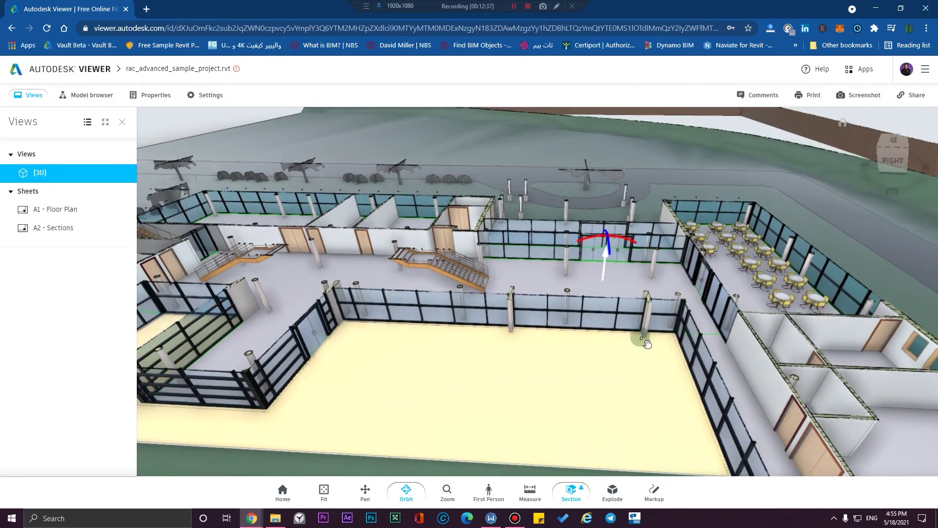
{"action": "left_click_drag", "start_coordinate": [514, 250], "coordinate": [523, 307]}
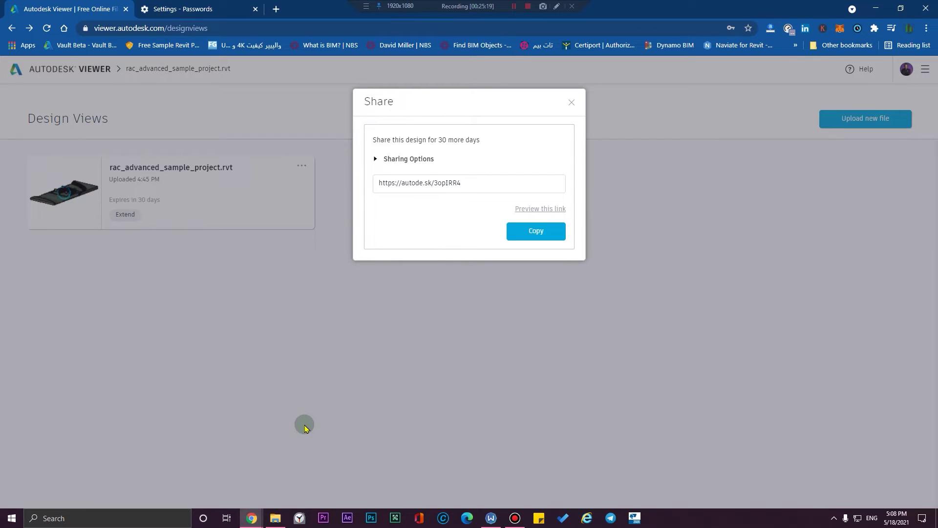
Close the Share dialog for rac_advanced_sample_project.rvt in Design Views
{"action": "left_click", "coordinate": [574, 101]}
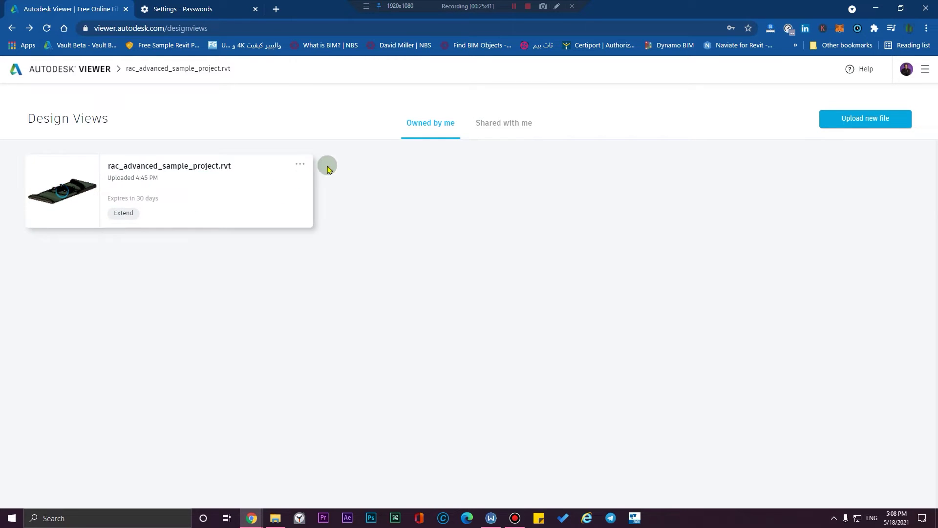
Copy the share link of rac_advanced_sample_project.rvt from its sharing dialog in Design Views
{"action": "left_click", "coordinate": [302, 165]}
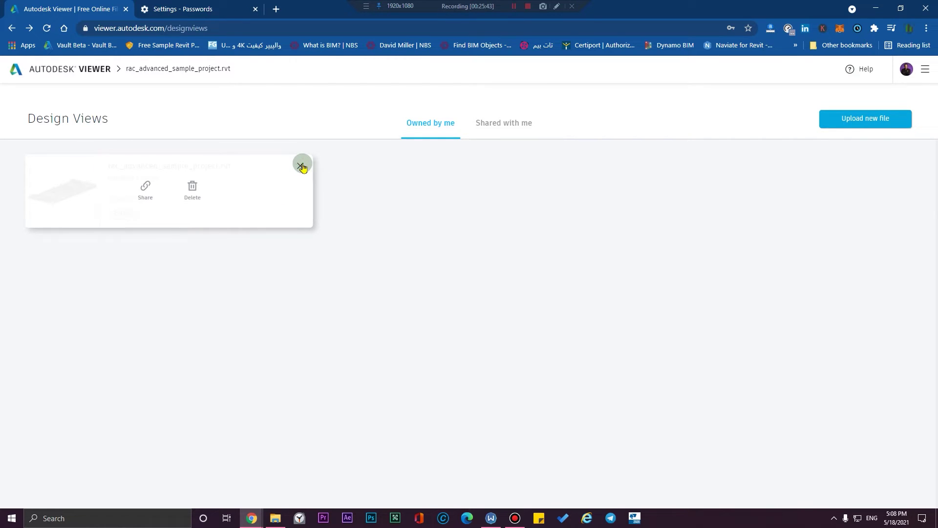
{"action": "left_click", "coordinate": [151, 190]}
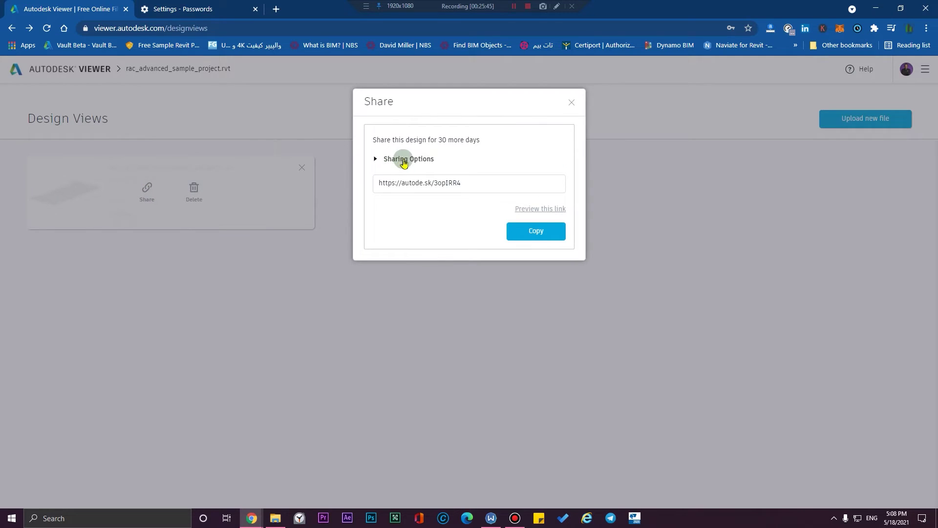
{"action": "left_click", "coordinate": [439, 185]}
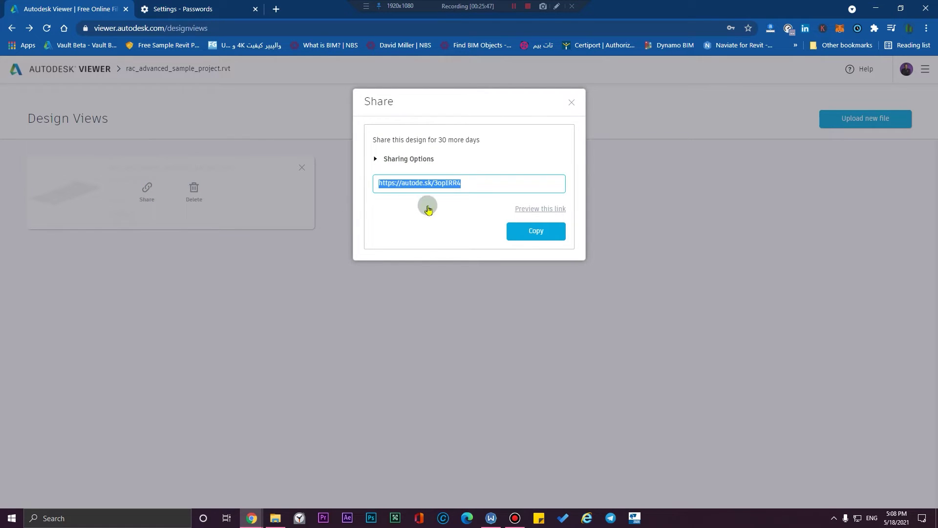
{"action": "left_click", "coordinate": [536, 231]}
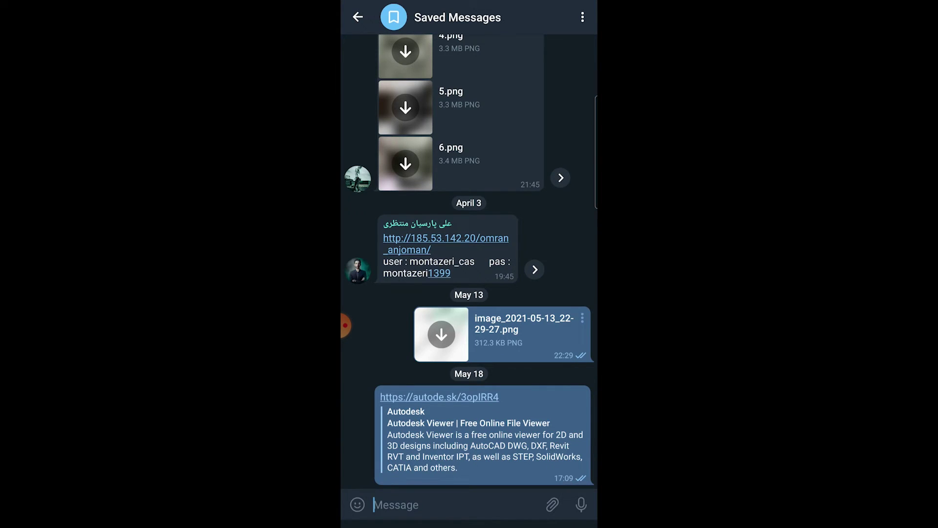
On the phone, open the shared autode.sk design link from Telegram's Saved Messages in the full Chrome browser
{"action": "left_click", "coordinate": [440, 397]}
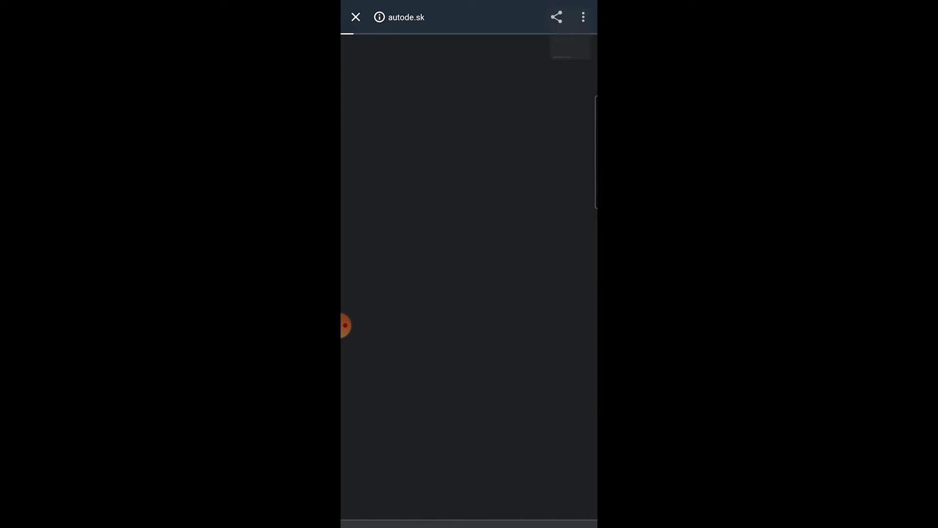
{"action": "left_click", "coordinate": [583, 17]}
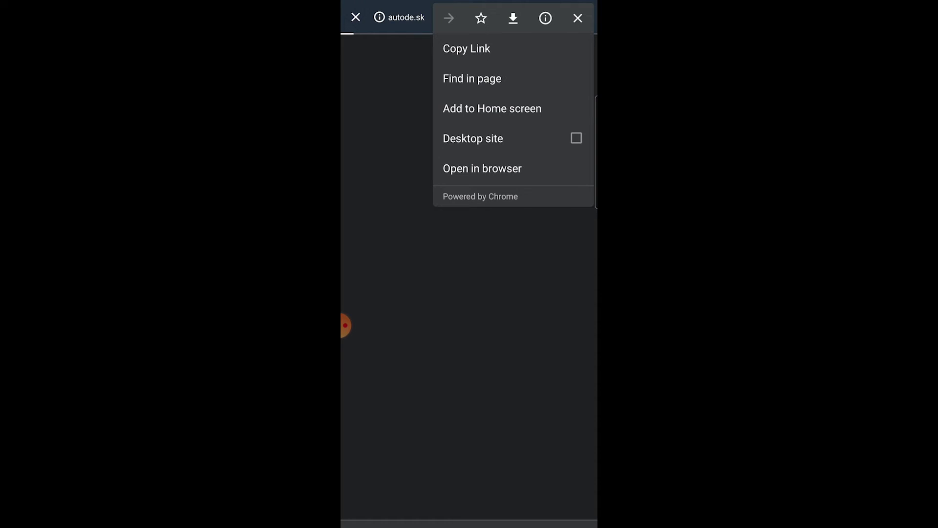
{"action": "left_click", "coordinate": [482, 168]}
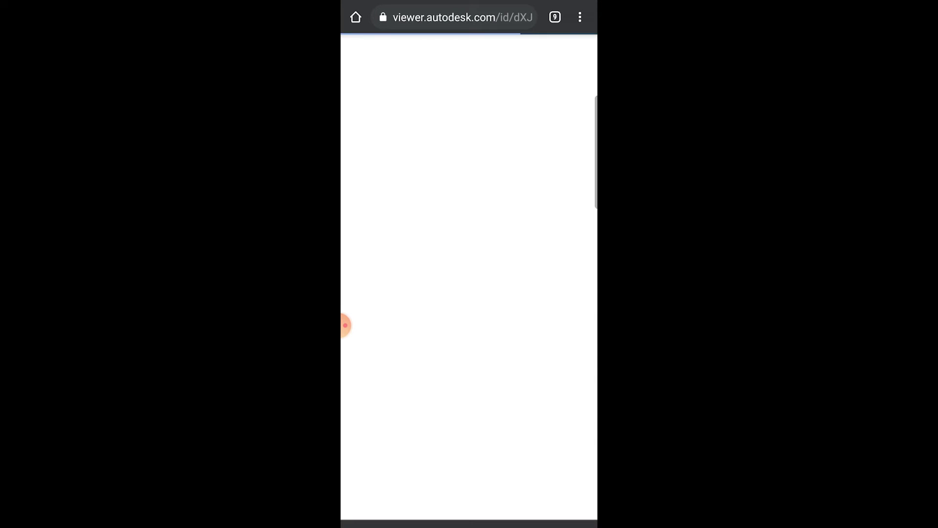